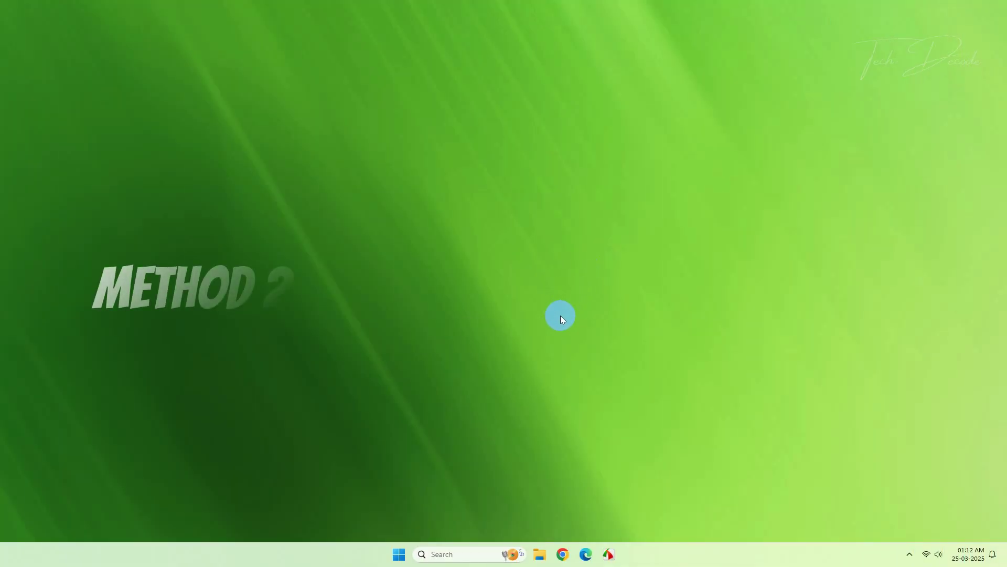
# Open the Services console via search and locate the Bluetooth services in the list
pyautogui.click(483, 551)
pyautogui.write('serv')
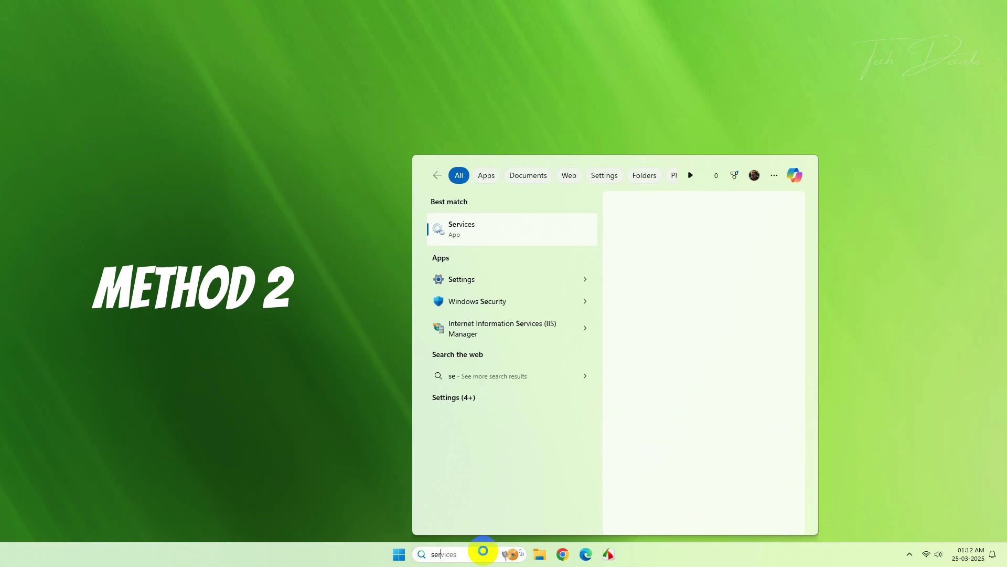
pyautogui.click(545, 237)
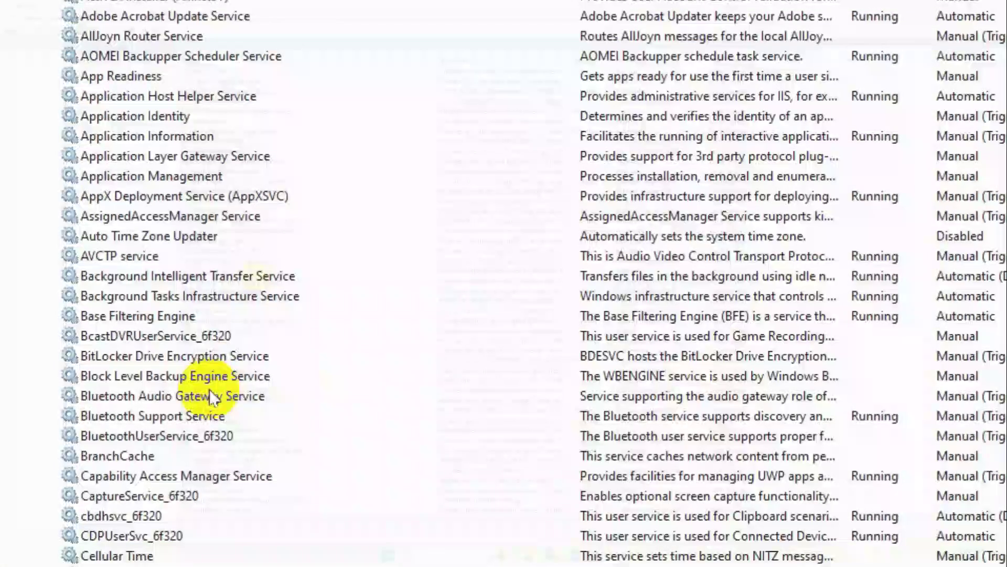
pyautogui.click(207, 395)
pyautogui.click(196, 409)
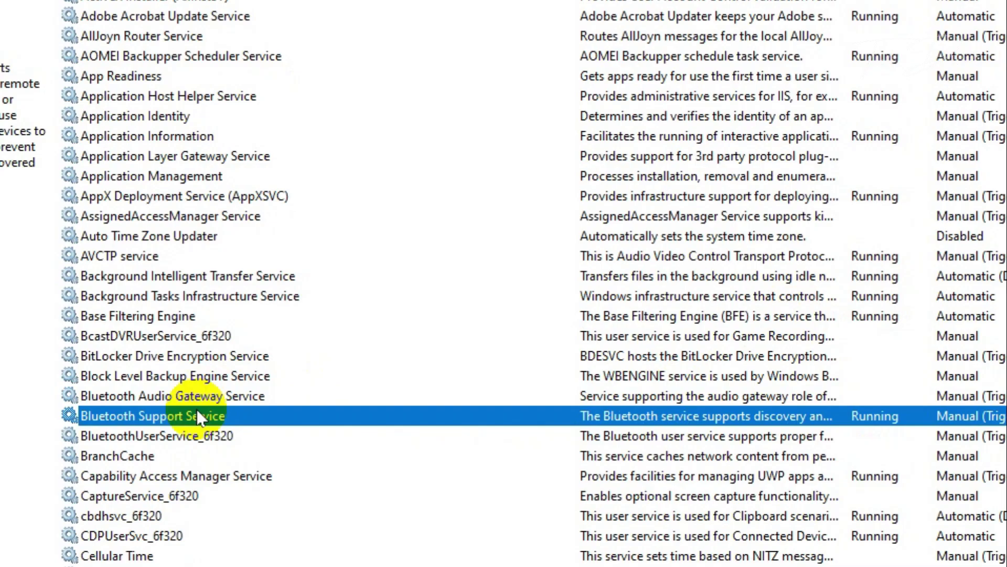
pyautogui.click(197, 432)
pyautogui.click(190, 420)
pyautogui.click(192, 399)
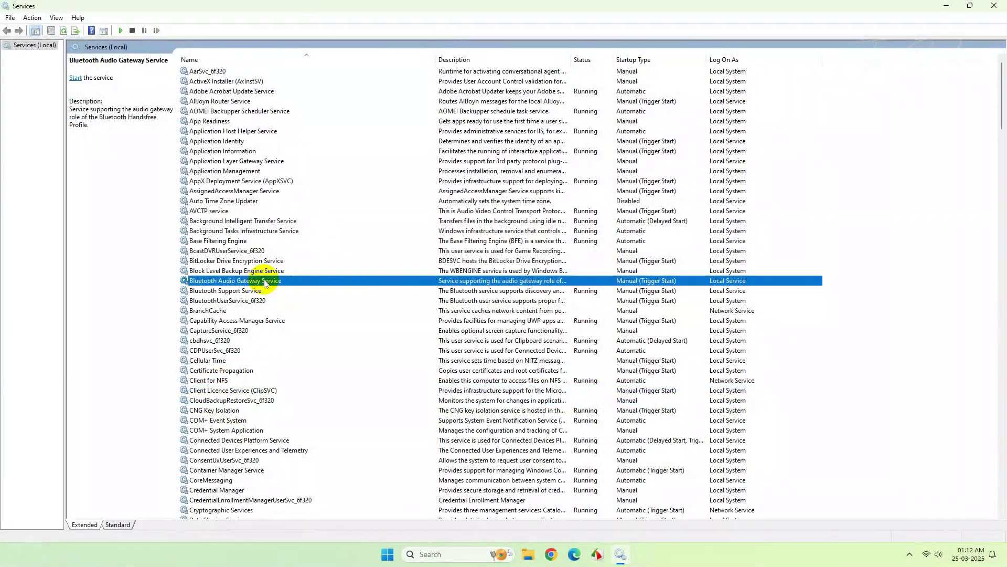
# Set Bluetooth Audio Gateway Service startup to Automatic, start it, and apply
pyautogui.rightClick(236, 401)
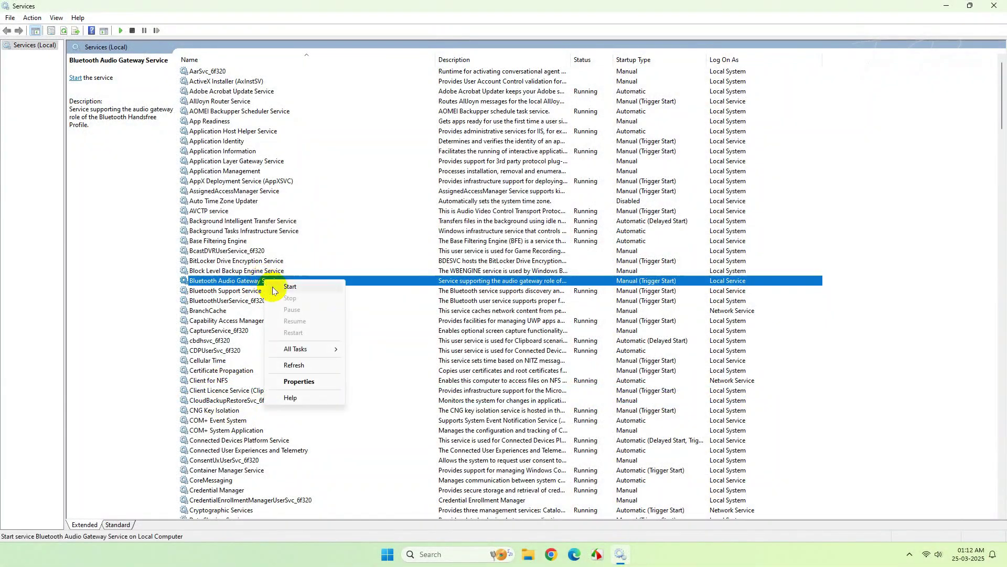
pyautogui.click(293, 380)
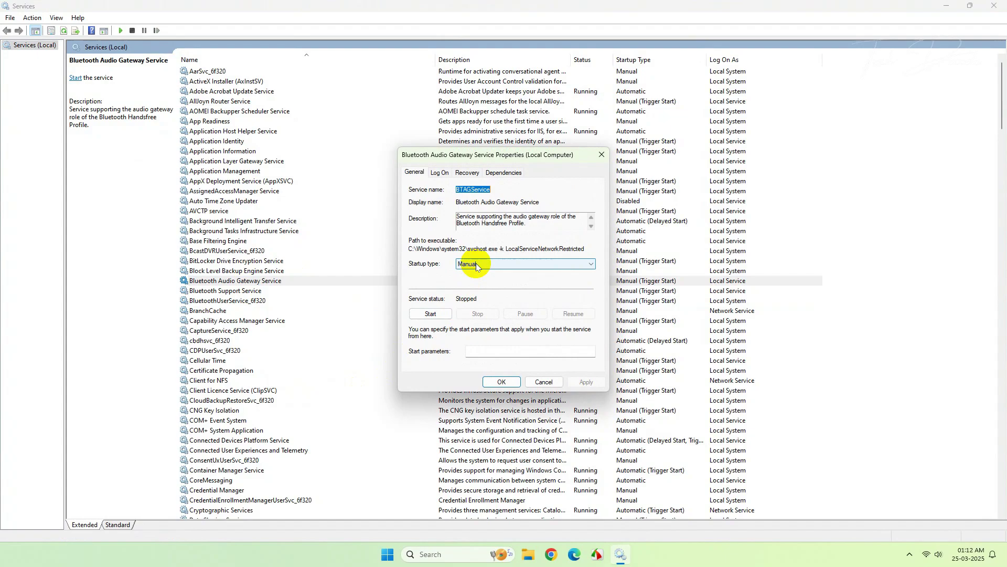
pyautogui.click(541, 263)
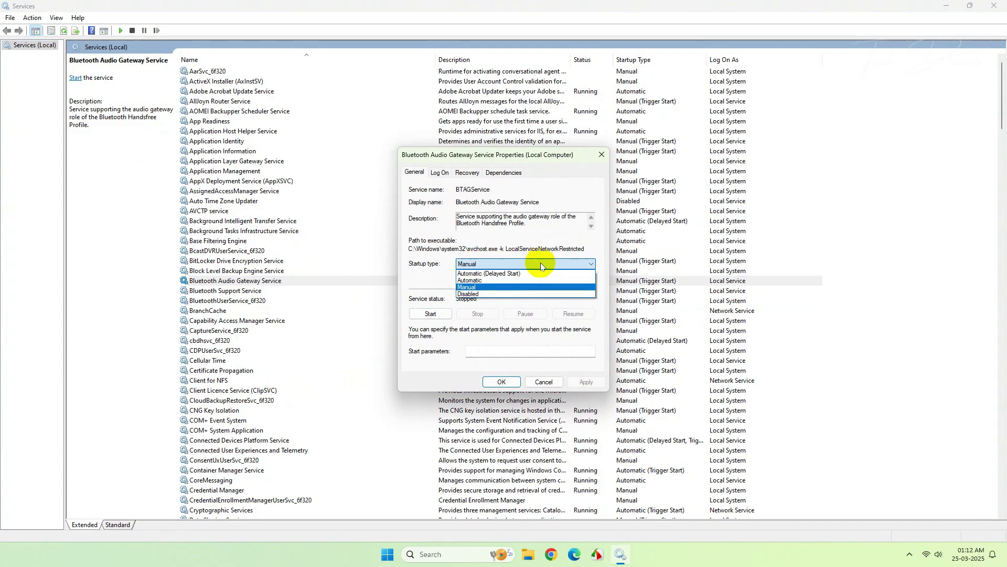
pyautogui.click(512, 280)
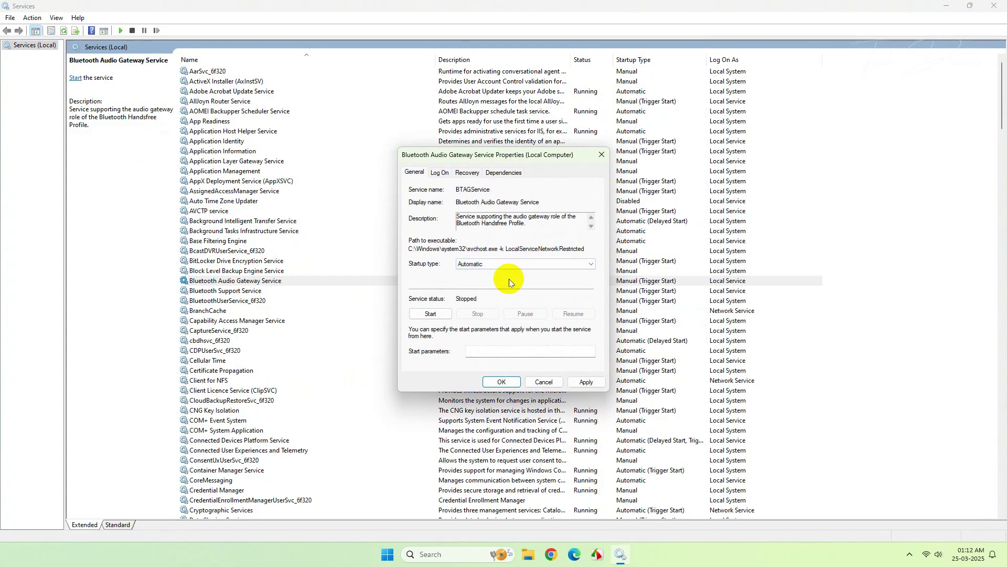
pyautogui.click(423, 317)
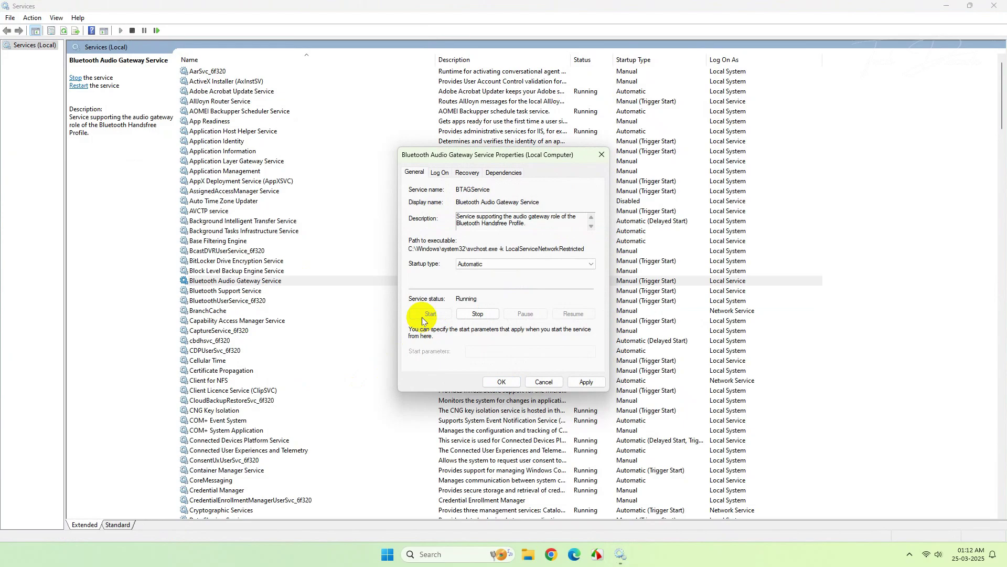
pyautogui.click(587, 381)
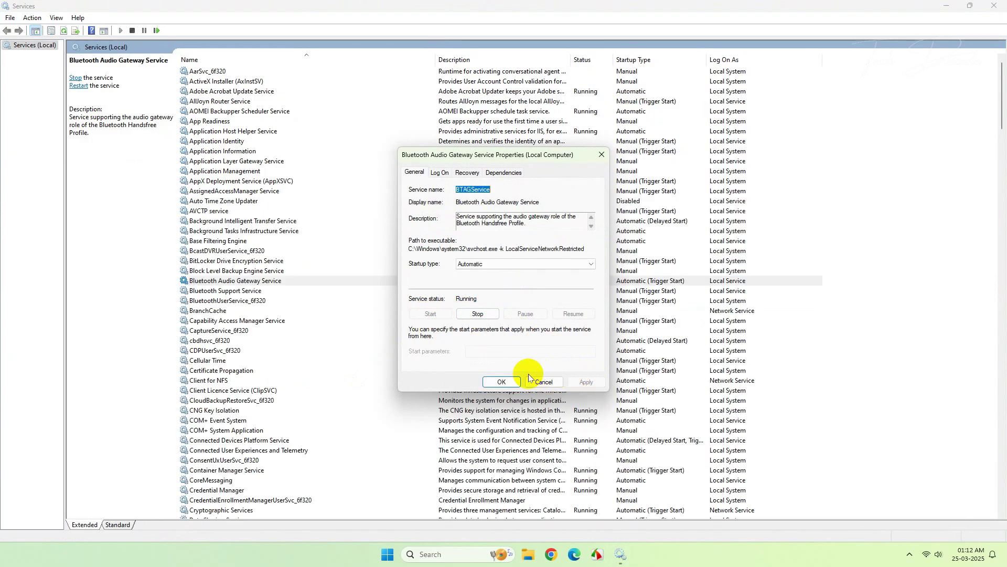
pyautogui.click(502, 382)
# Set the Bluetooth Support Service startup type to Automatic
pyautogui.rightClick(235, 292)
pyautogui.click(265, 384)
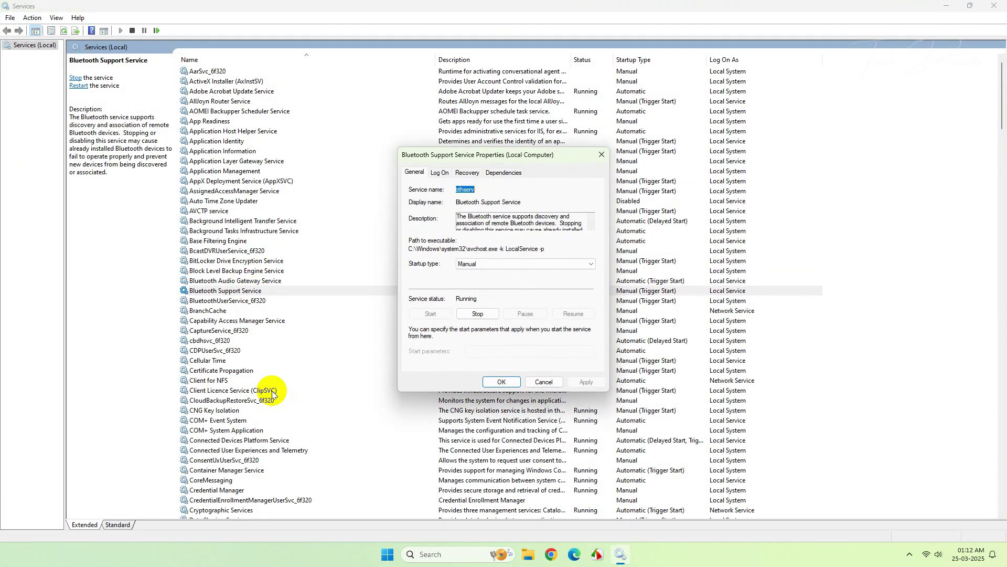
pyautogui.click(472, 264)
pyautogui.click(502, 278)
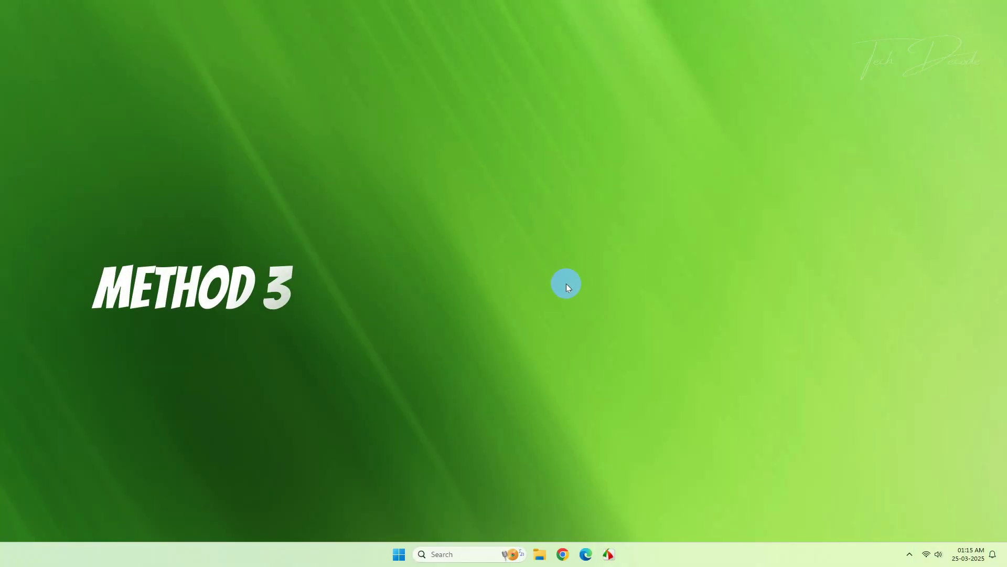
# Run the Bluetooth troubleshooter from Troubleshoot settings' Other troubleshooters, answering Yes and Continue
pyautogui.click(482, 555)
pyautogui.write('tr')
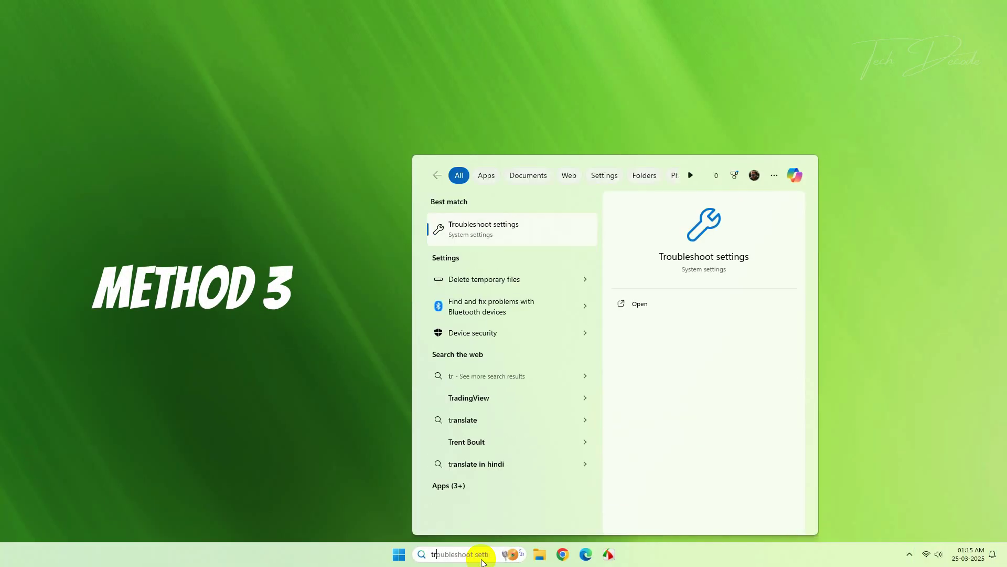
pyautogui.write('ouble')
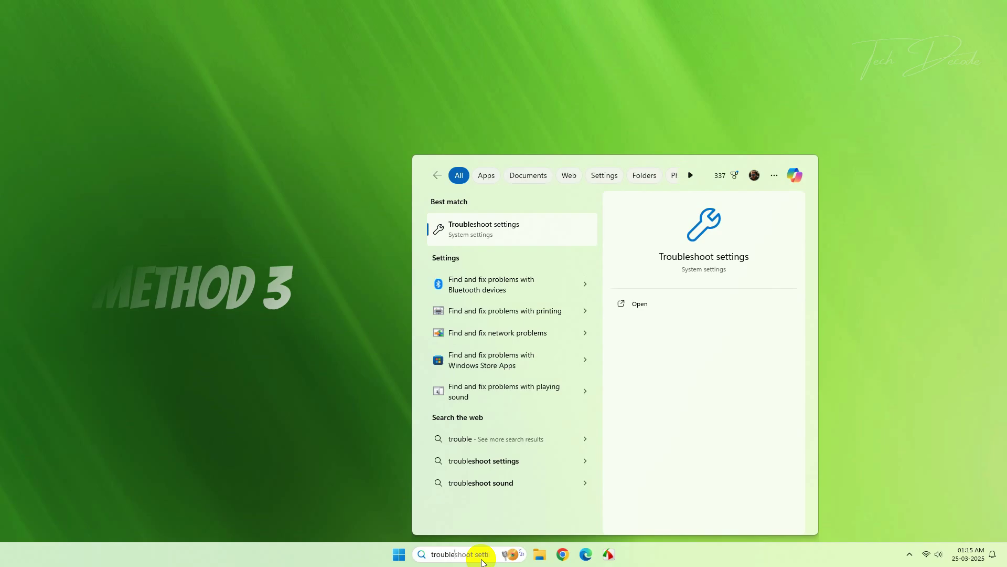
pyautogui.click(546, 231)
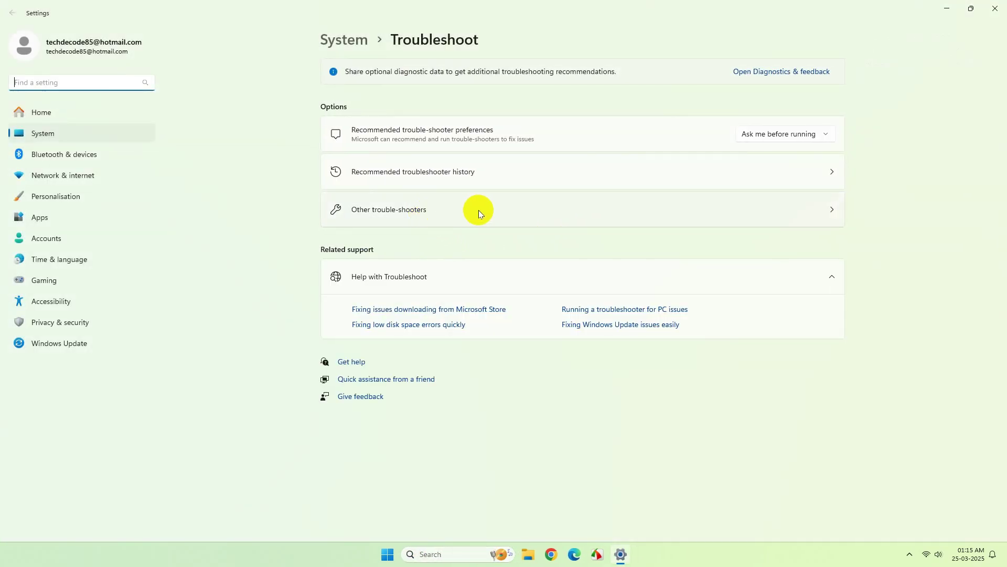
pyautogui.click(479, 210)
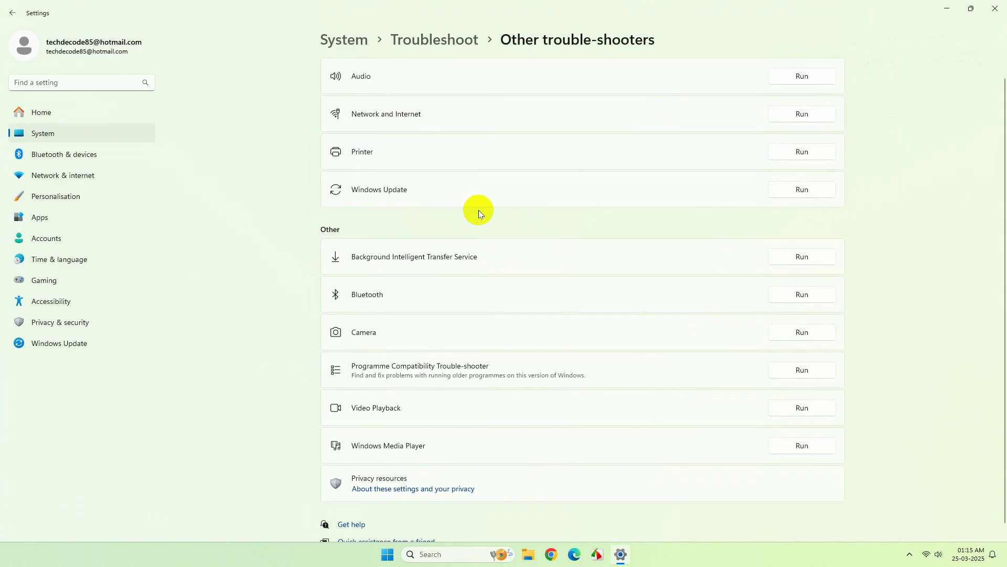
pyautogui.scroll(-1, 478, 210)
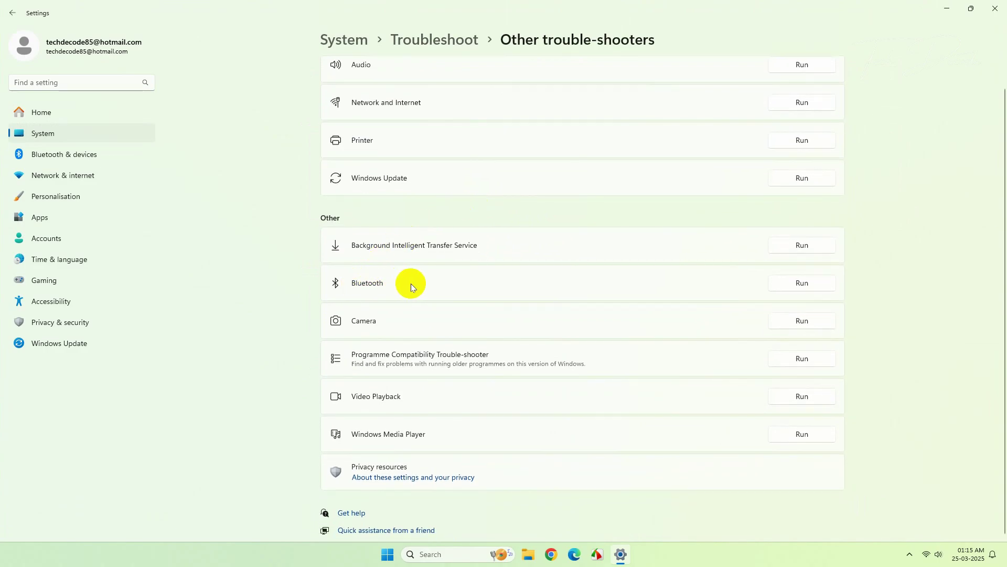
pyautogui.click(810, 285)
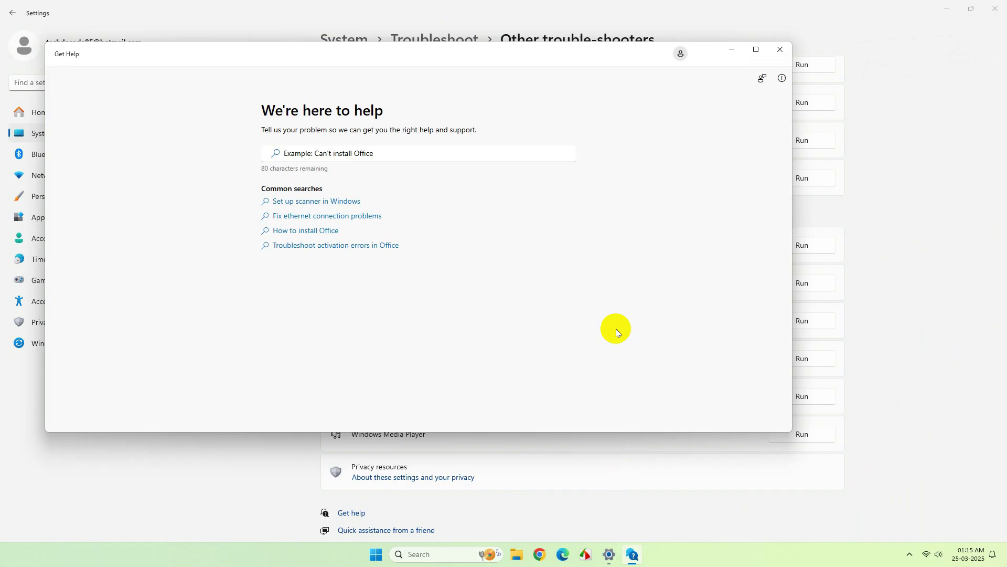
pyautogui.click(392, 327)
pyautogui.click(457, 241)
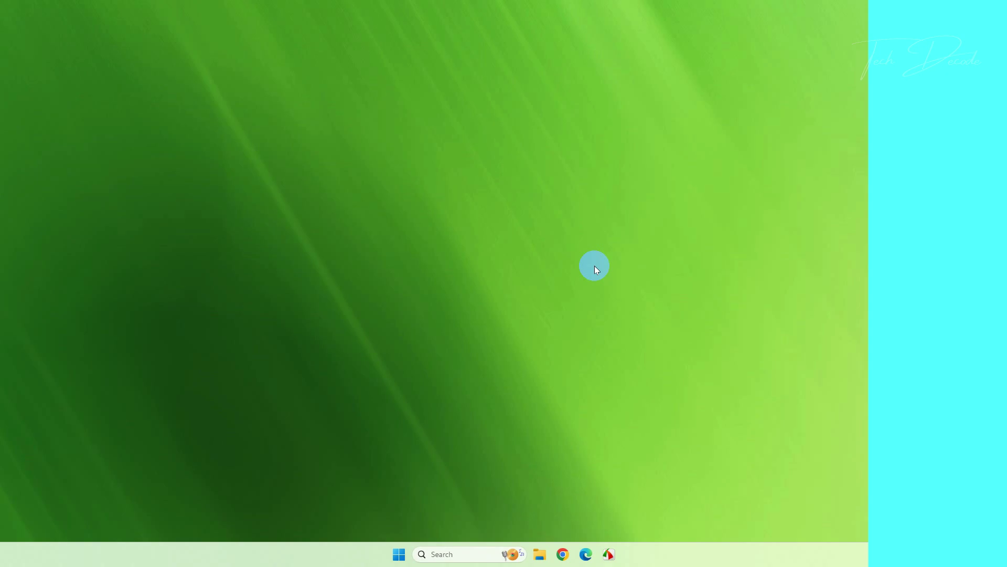
# Open Device Manager and select Generic Bluetooth Radio under the Bluetooth category
pyautogui.click(446, 553)
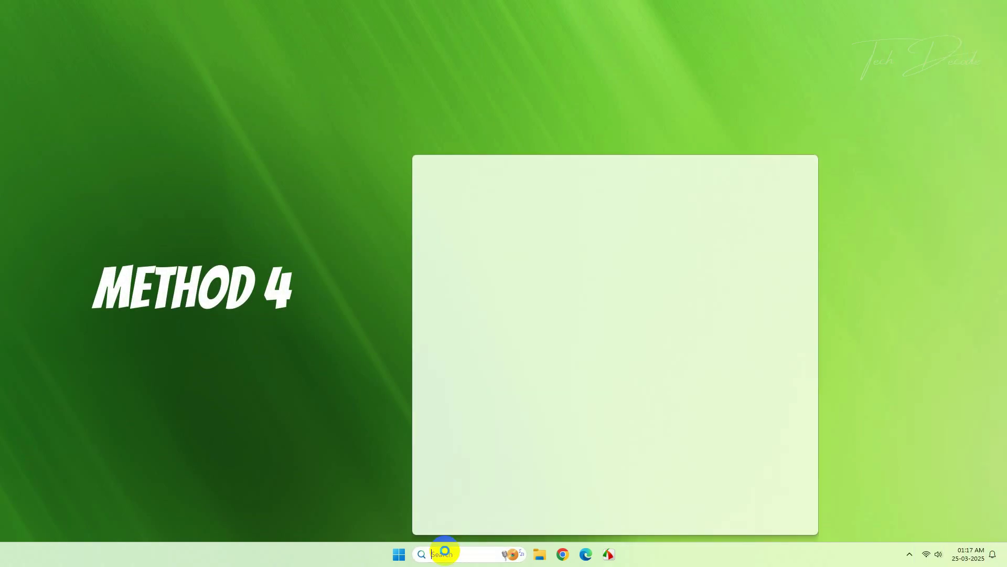
pyautogui.write('device')
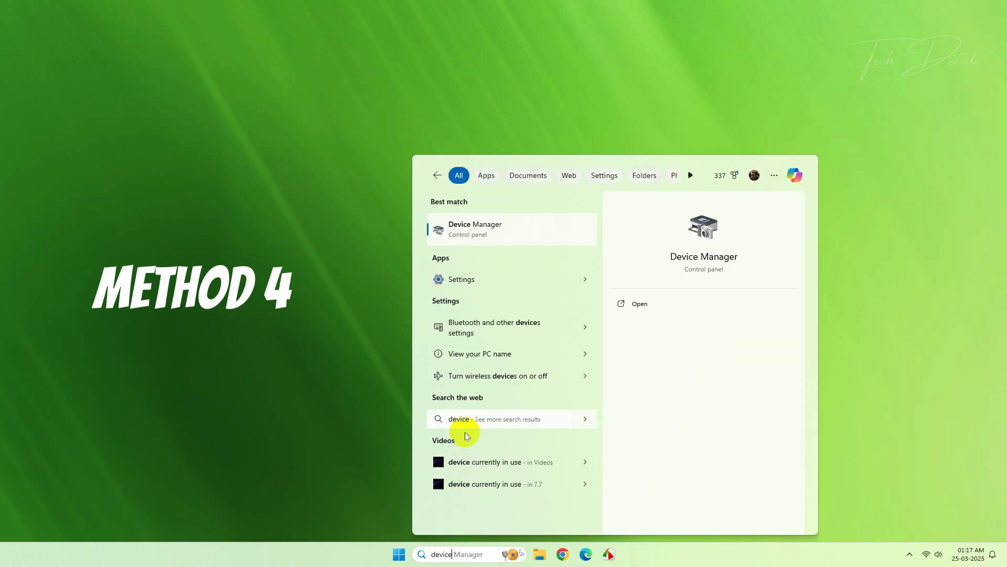
pyautogui.click(487, 244)
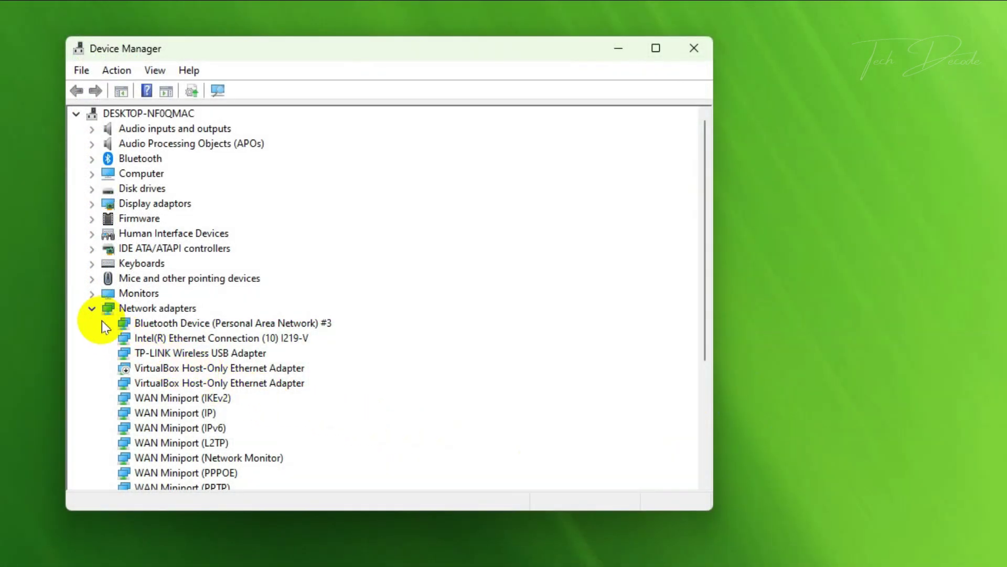
pyautogui.click(94, 309)
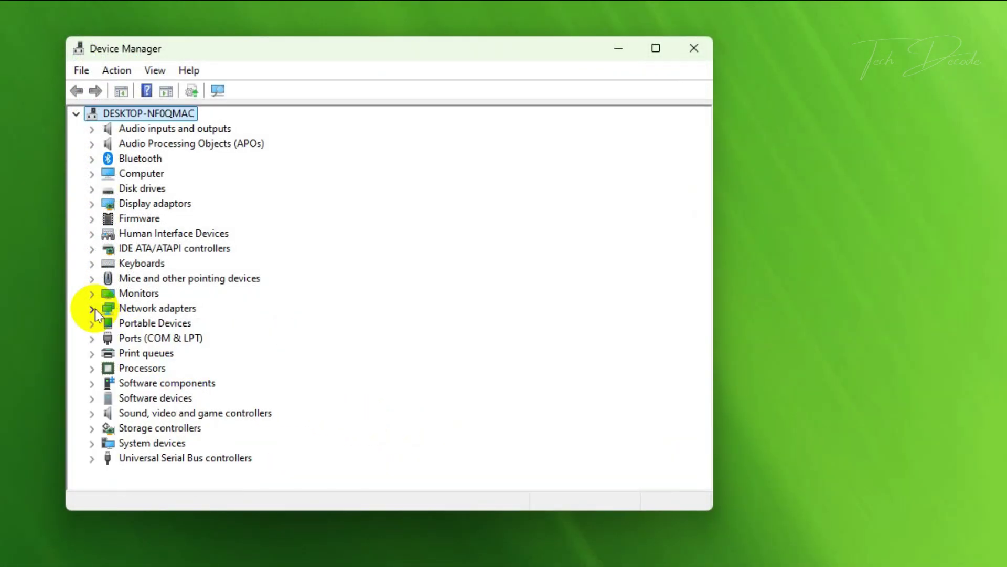
pyautogui.click(92, 159)
pyautogui.click(173, 191)
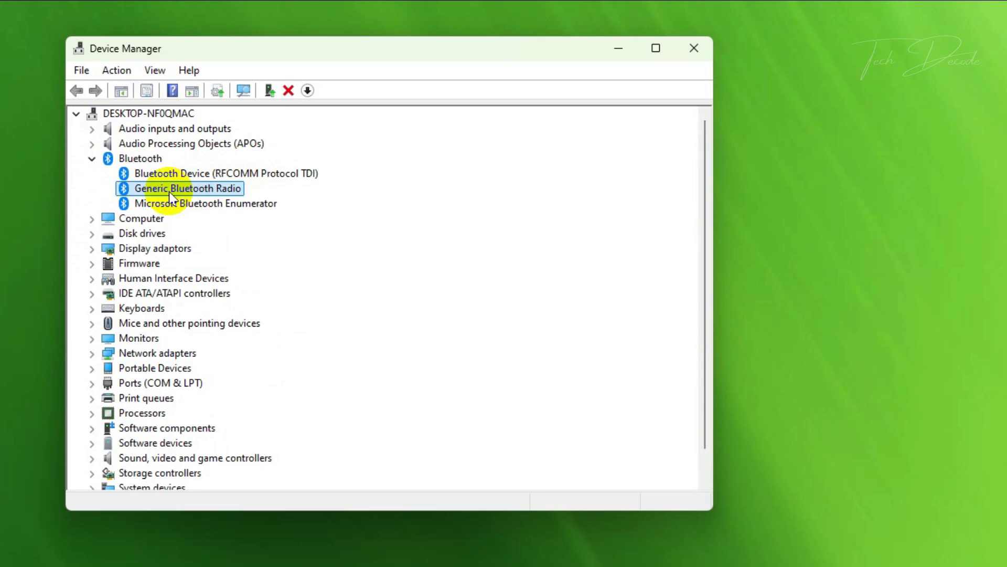
# Update the Generic Bluetooth Radio driver by picking Generic Bluetooth Adapter from installed drivers
pyautogui.rightClick(225, 188)
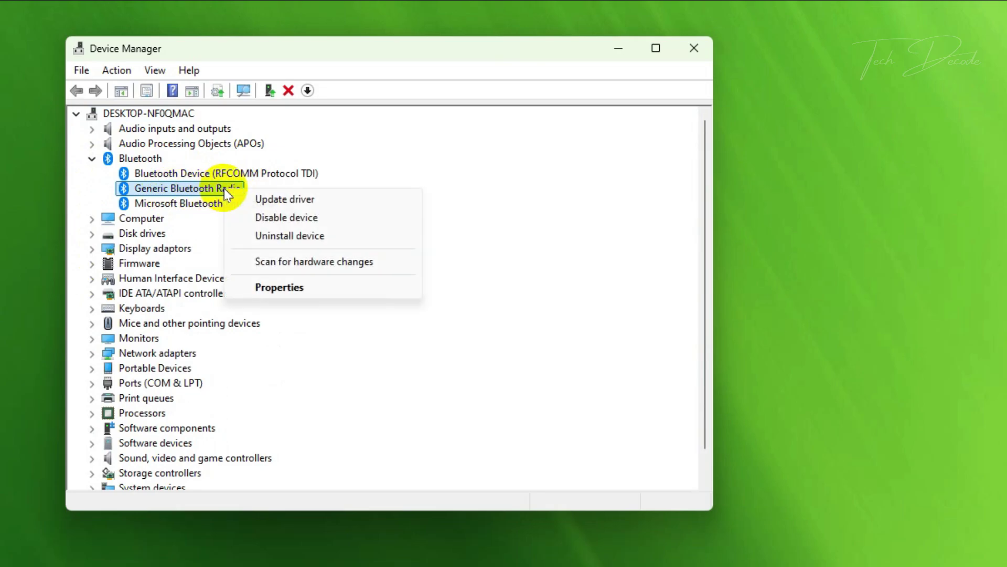
pyautogui.click(365, 203)
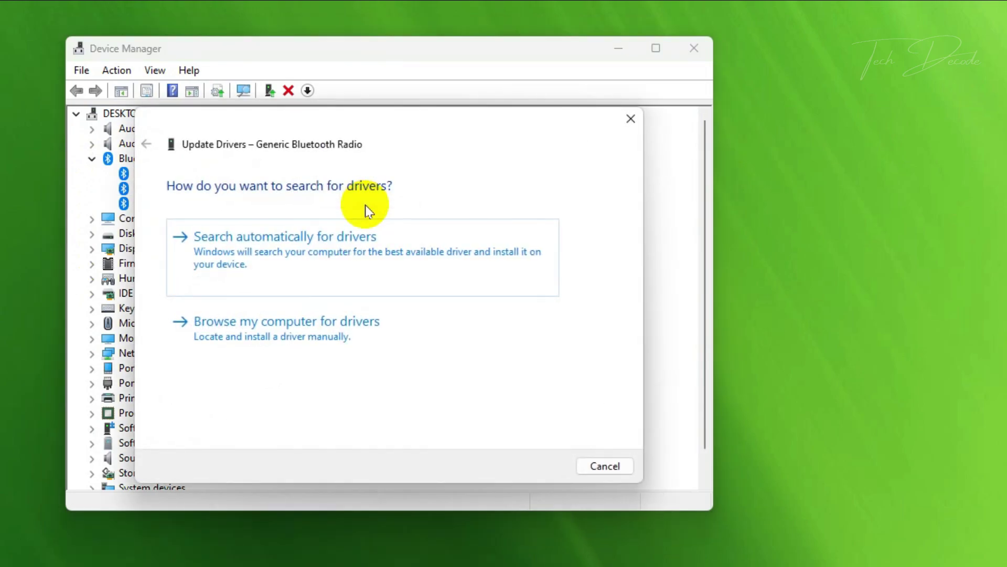
pyautogui.click(392, 335)
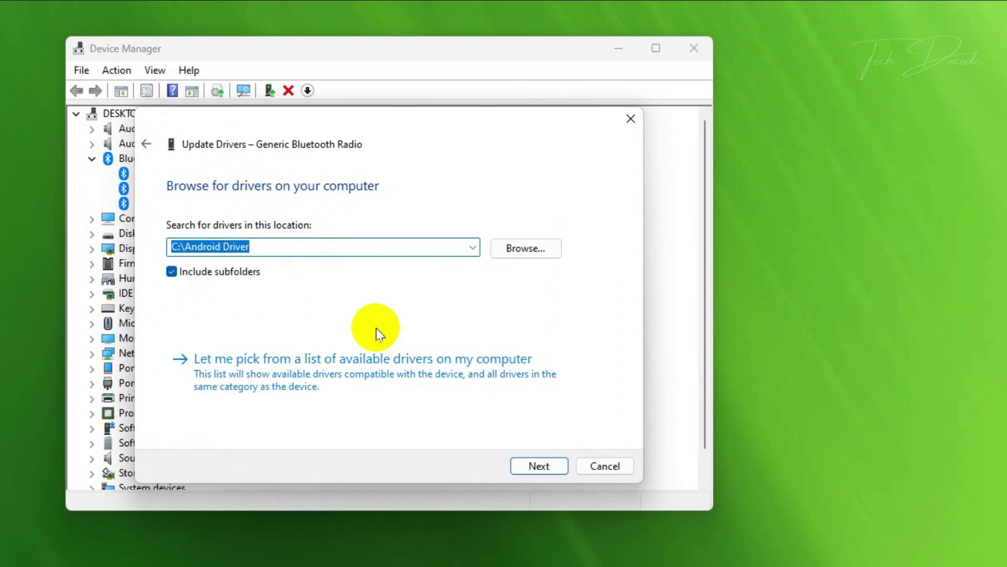
pyautogui.click(428, 379)
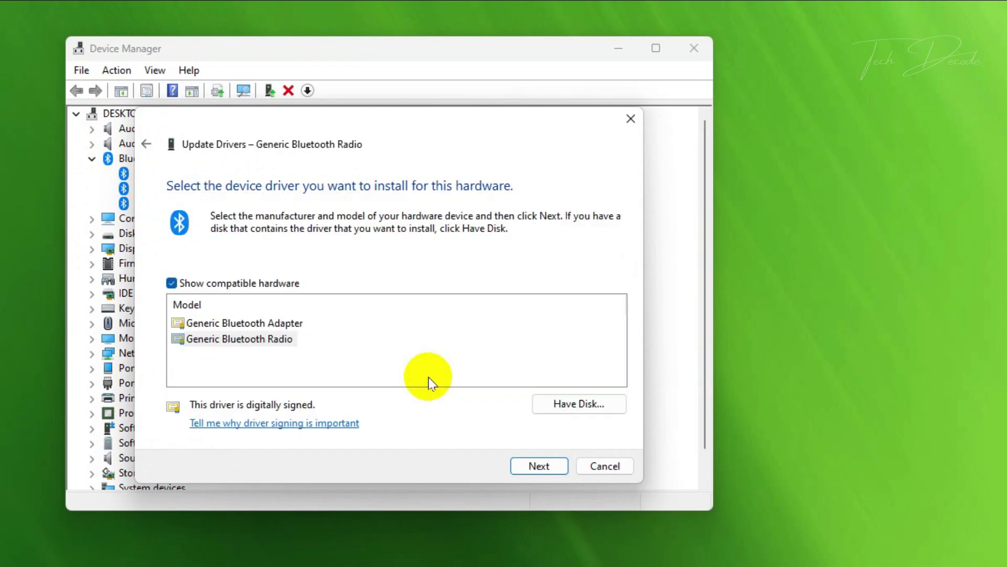
pyautogui.click(242, 322)
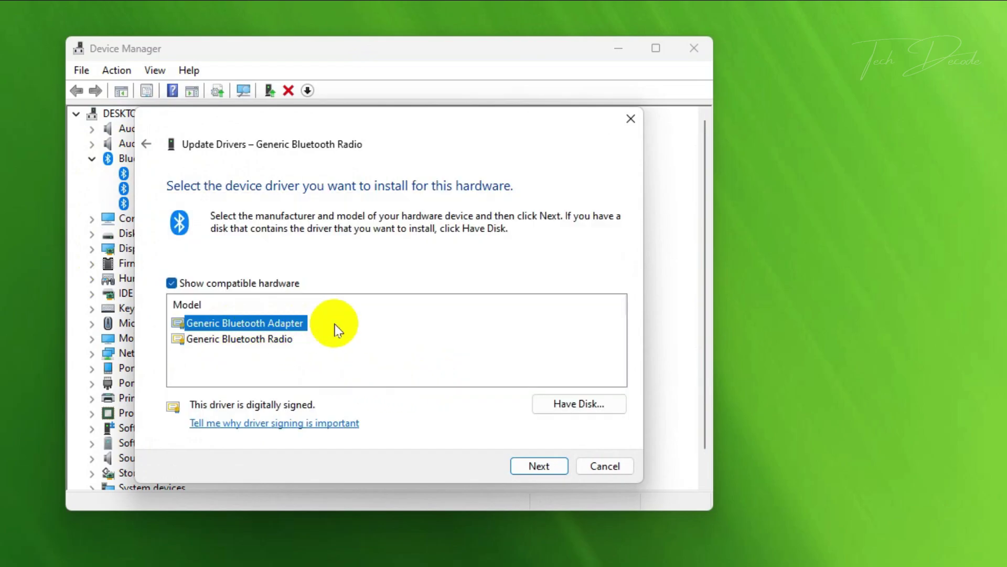
pyautogui.click(543, 465)
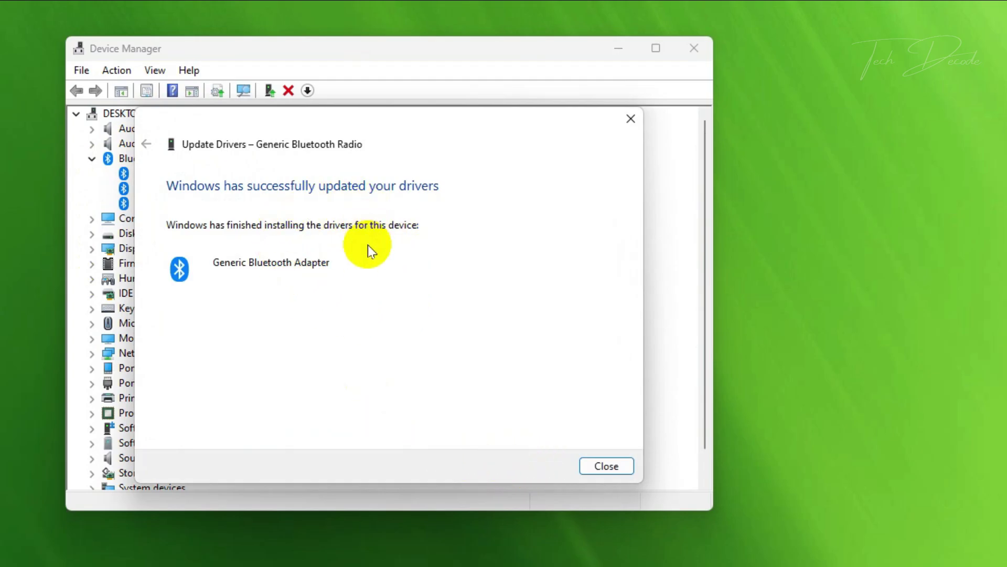
# Dismiss the driver update result, search Google for 'zebronics' and open the official site
pyautogui.click(604, 465)
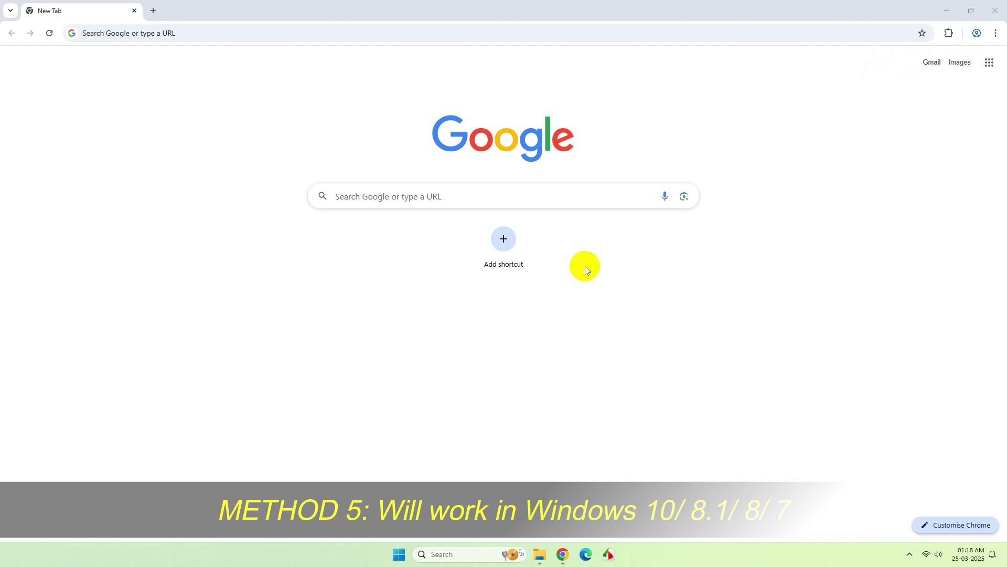
pyautogui.click(503, 196)
pyautogui.write('ze')
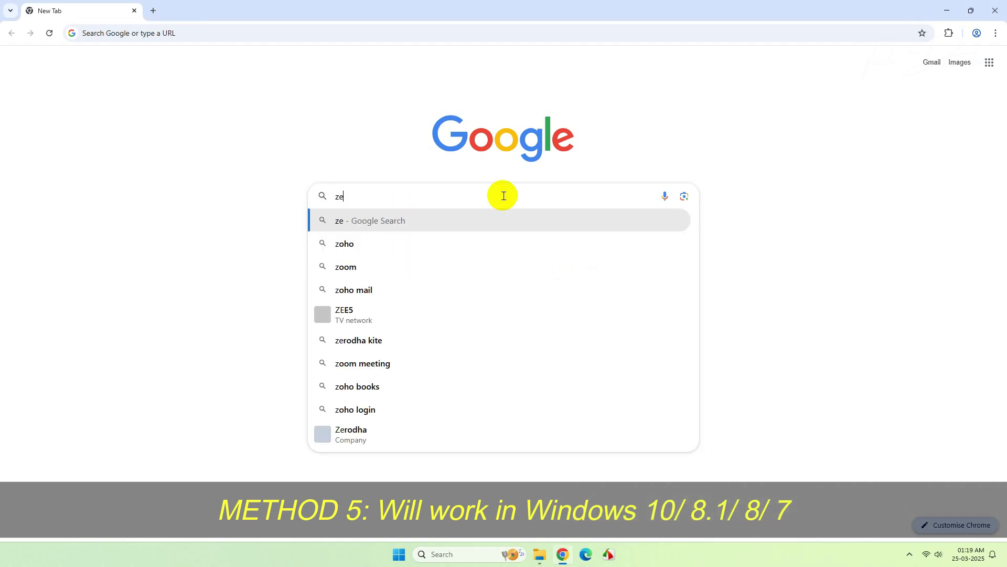
pyautogui.write('bronics')
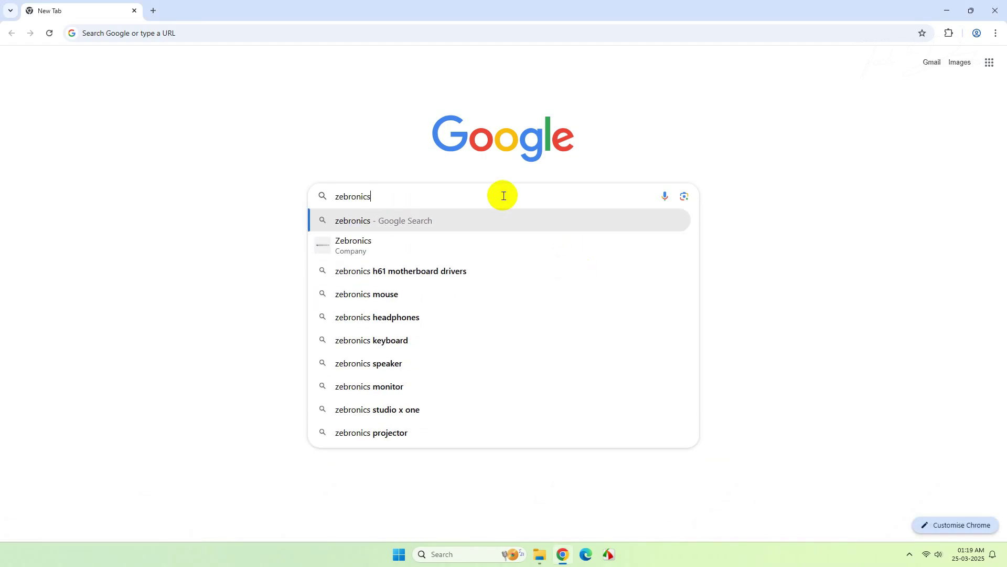
pyautogui.press('Return')
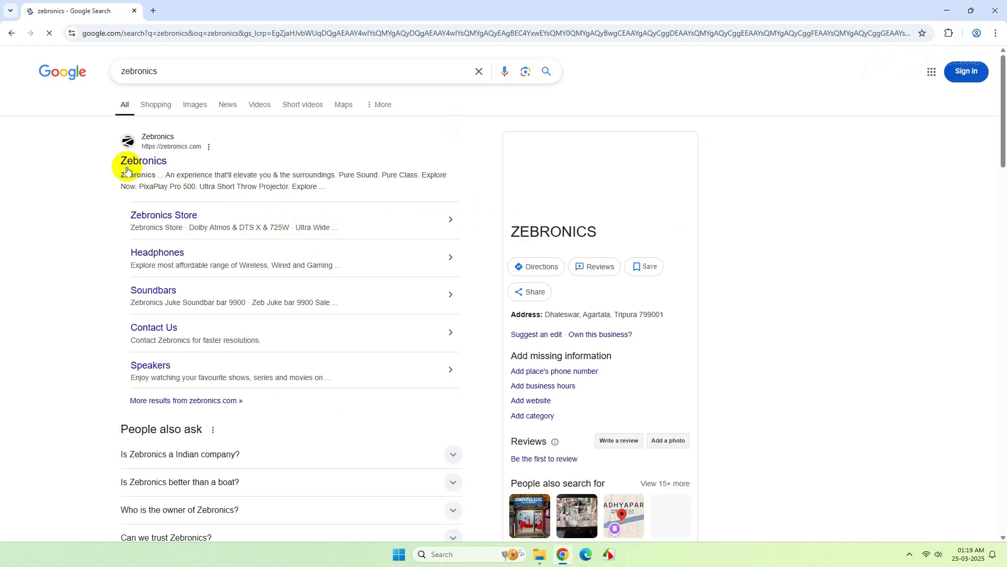
pyautogui.click(126, 170)
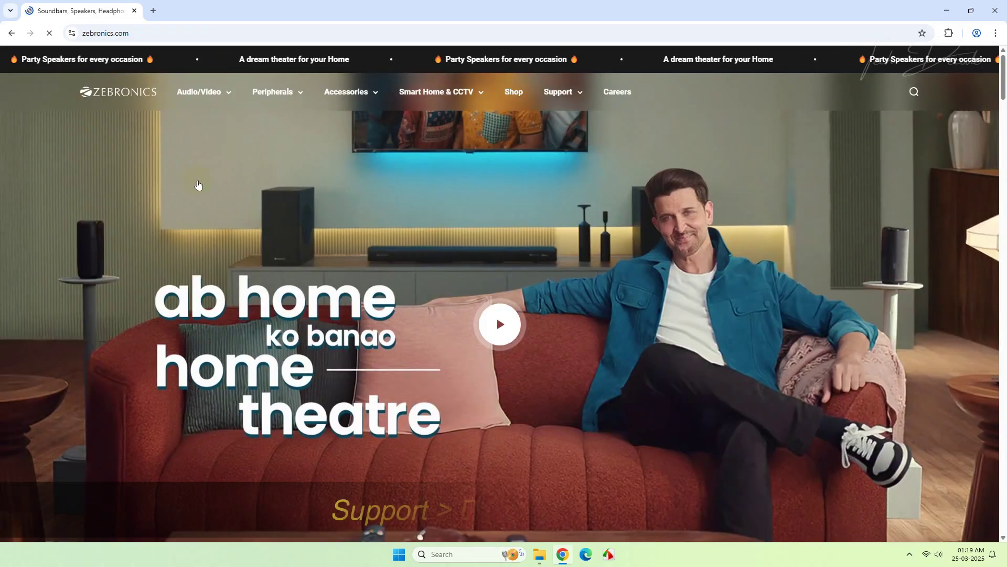
# Open Zebronics Driver Downloads and filter the drivers table by 'BT'
pyautogui.moveTo(561, 93)
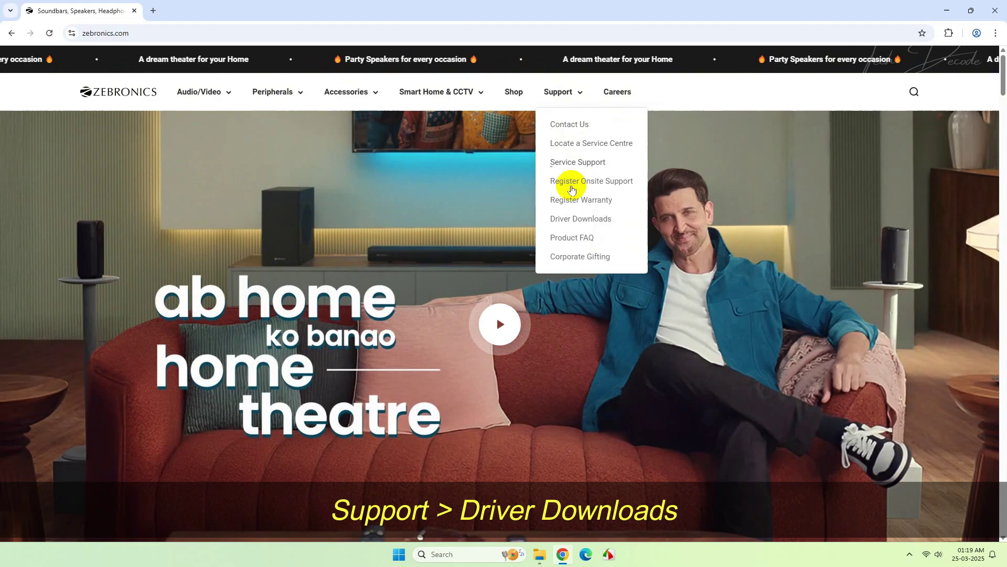
pyautogui.click(599, 219)
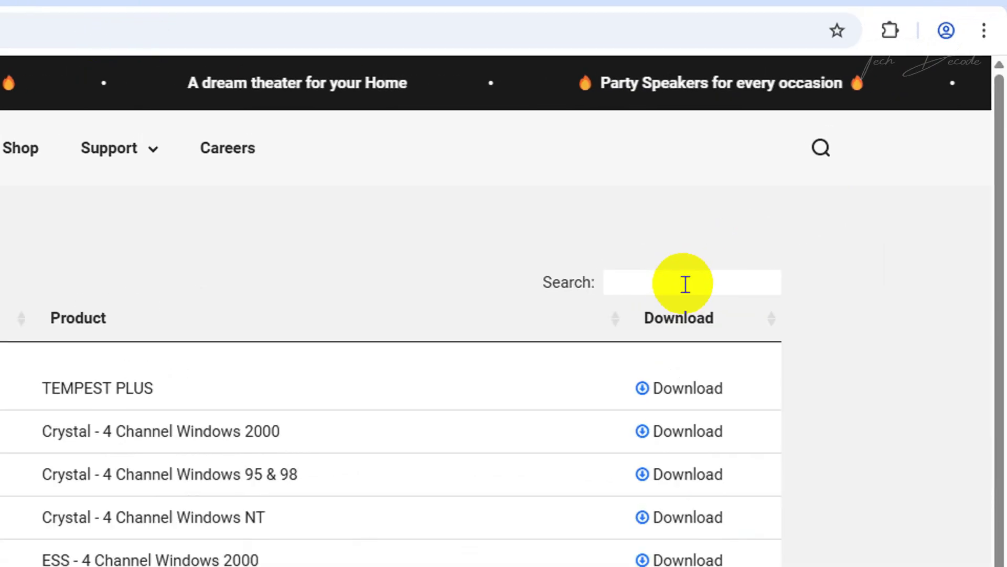
pyautogui.click(685, 284)
pyautogui.write('BT')
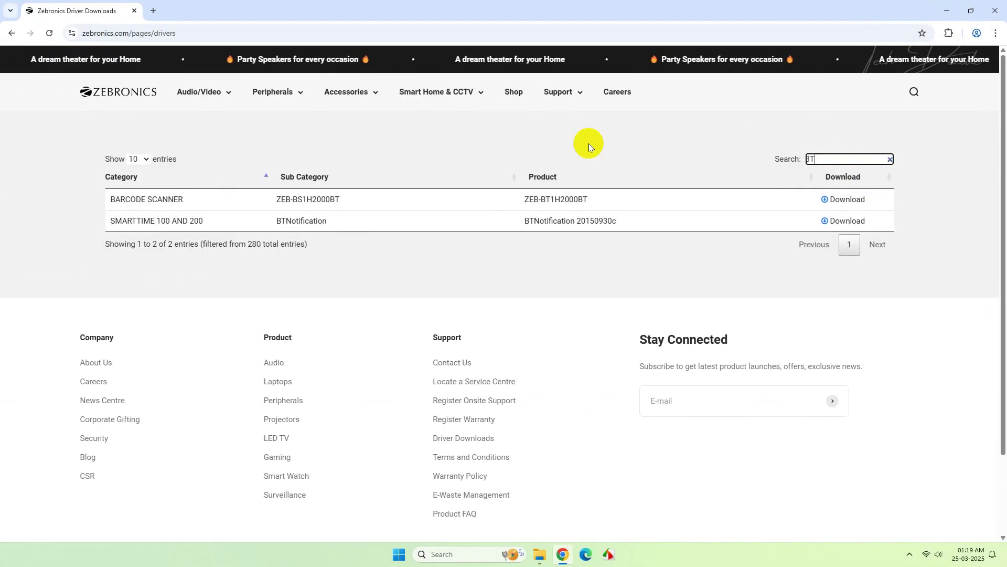
pyautogui.moveTo(264, 200); pyautogui.dragTo(409, 199)
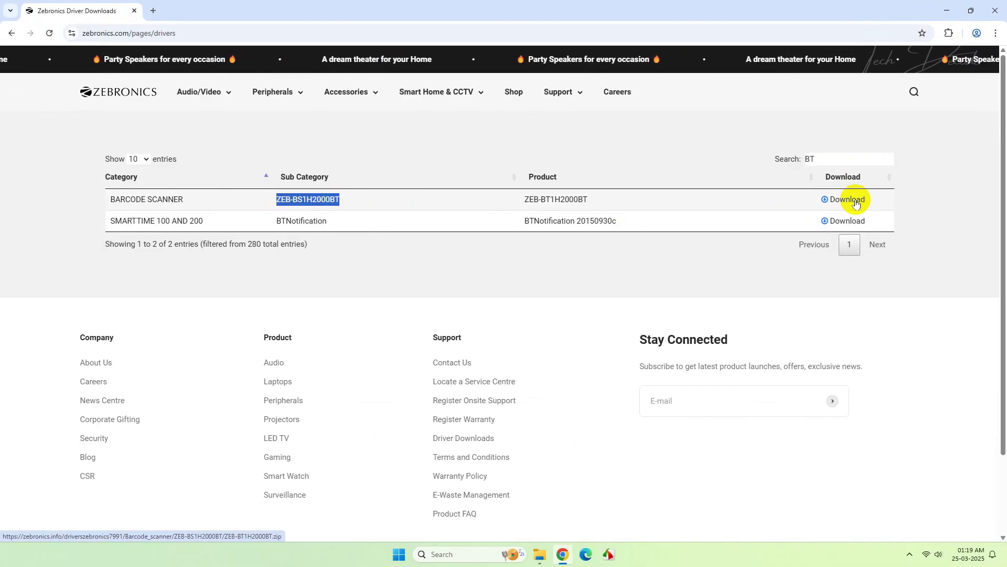
# Extract the ZEB-BT1H2000BT zip into its own folder and open that folder
pyautogui.click(540, 554)
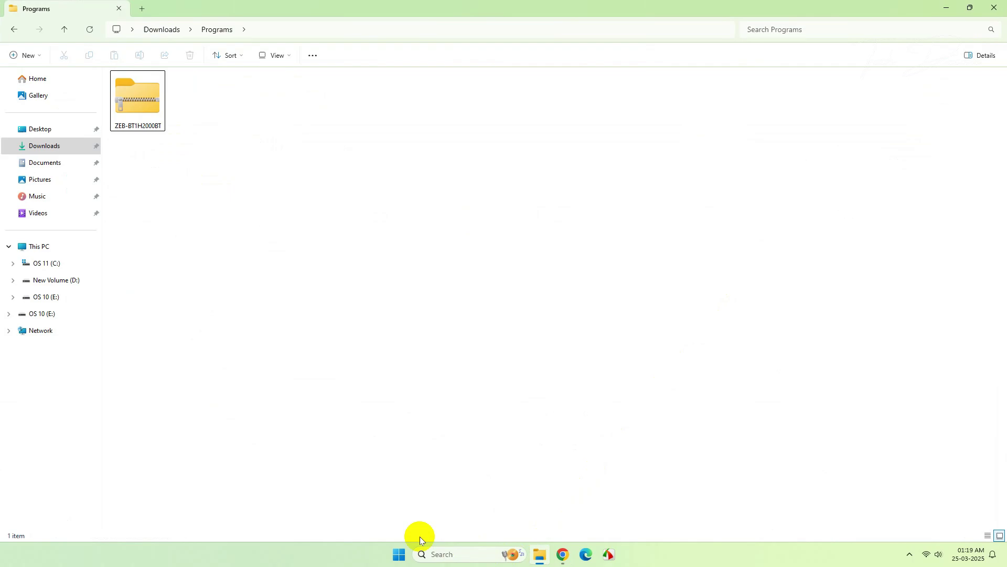
pyautogui.click(151, 111)
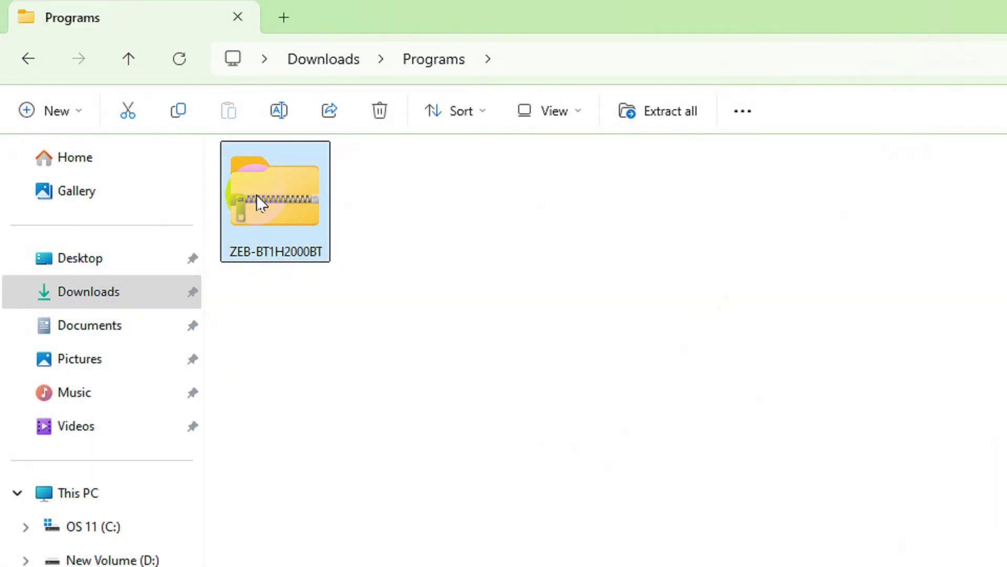
pyautogui.rightClick(256, 195)
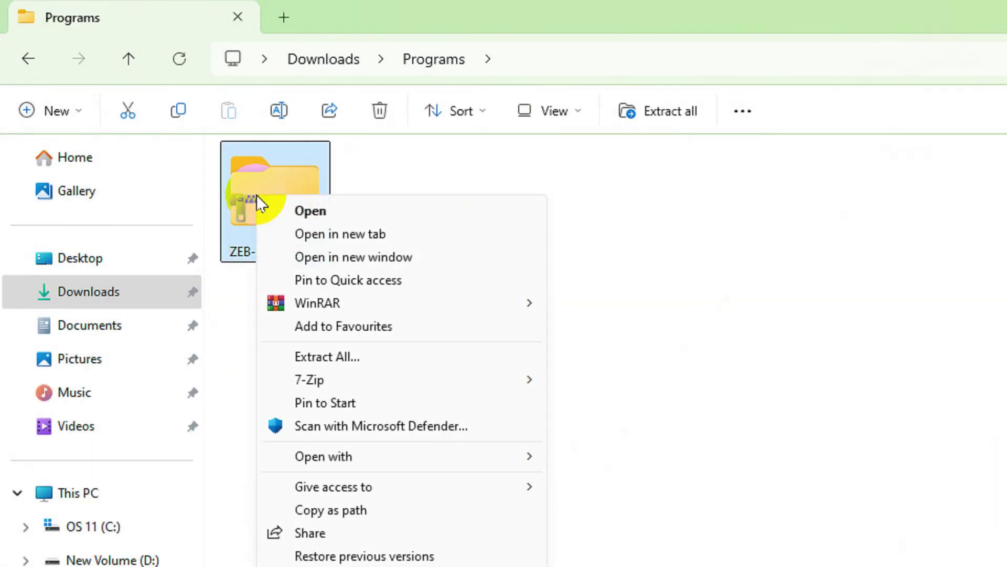
pyautogui.moveTo(407, 304)
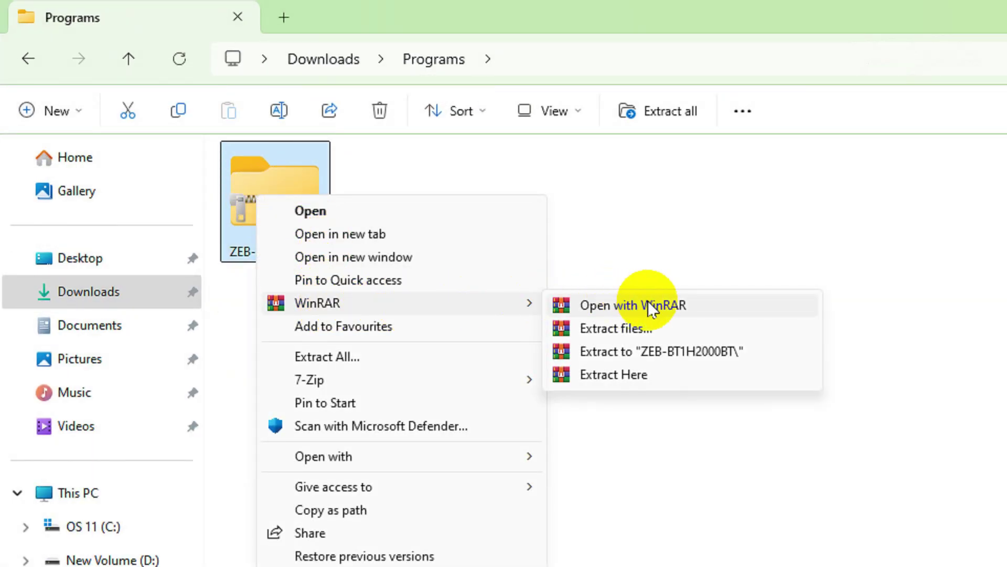
pyautogui.click(782, 352)
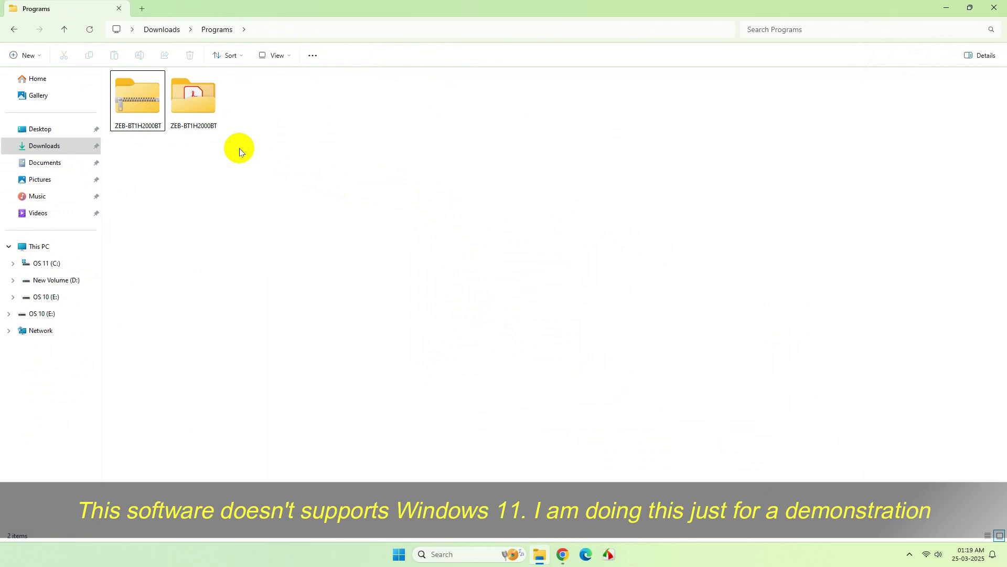
pyautogui.doubleClick(193, 107)
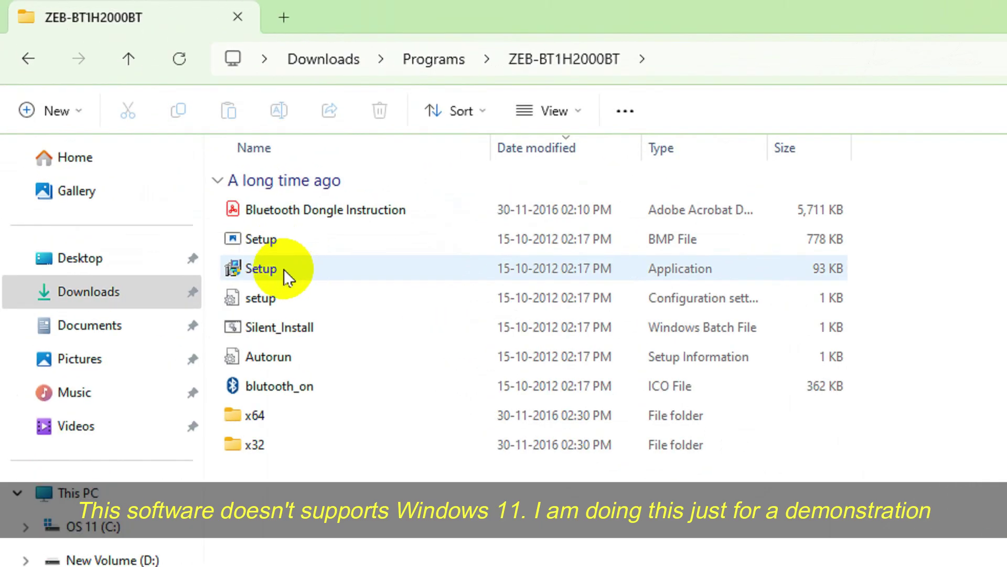
# Run the Setup application as administrator
pyautogui.click(256, 216)
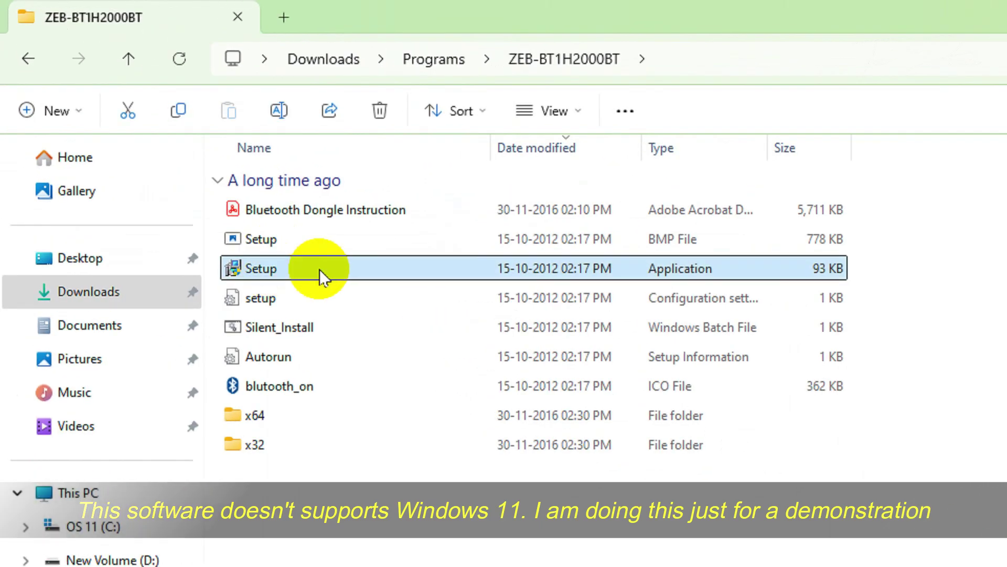
pyautogui.rightClick(259, 272)
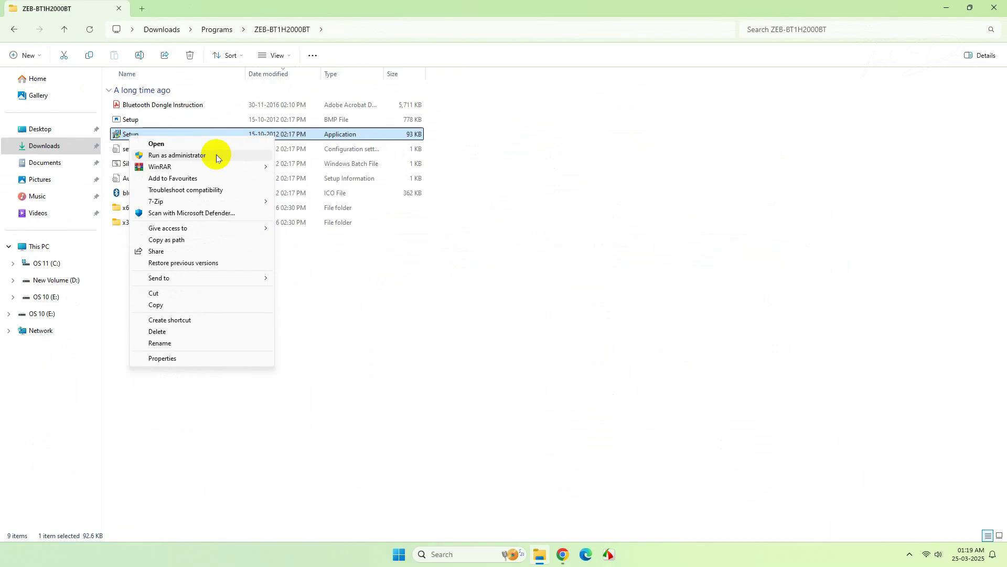
pyautogui.click(433, 311)
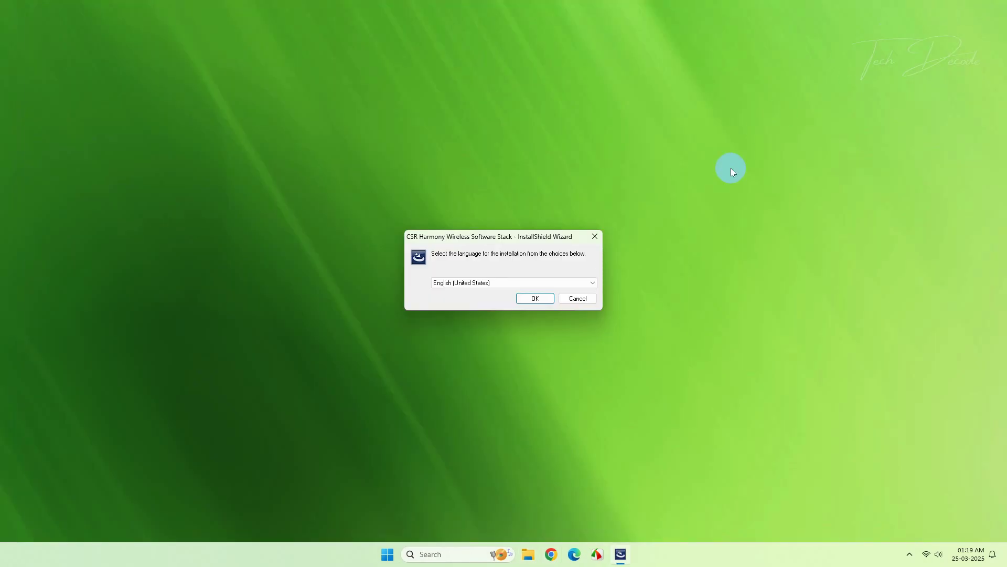
# Keep English (United States), accept the licence agreement and keep the default destination folder
pyautogui.click(520, 284)
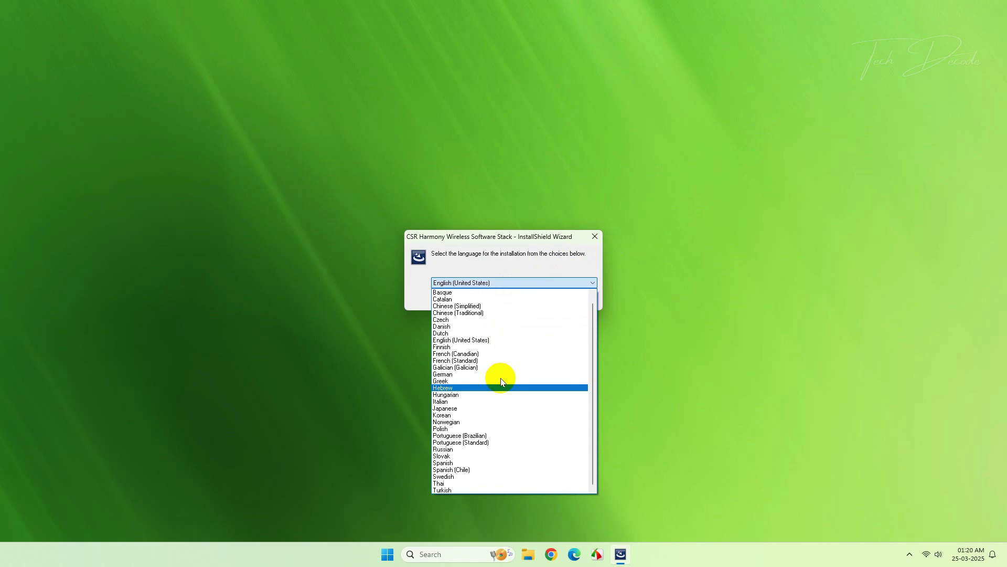
pyautogui.click(537, 264)
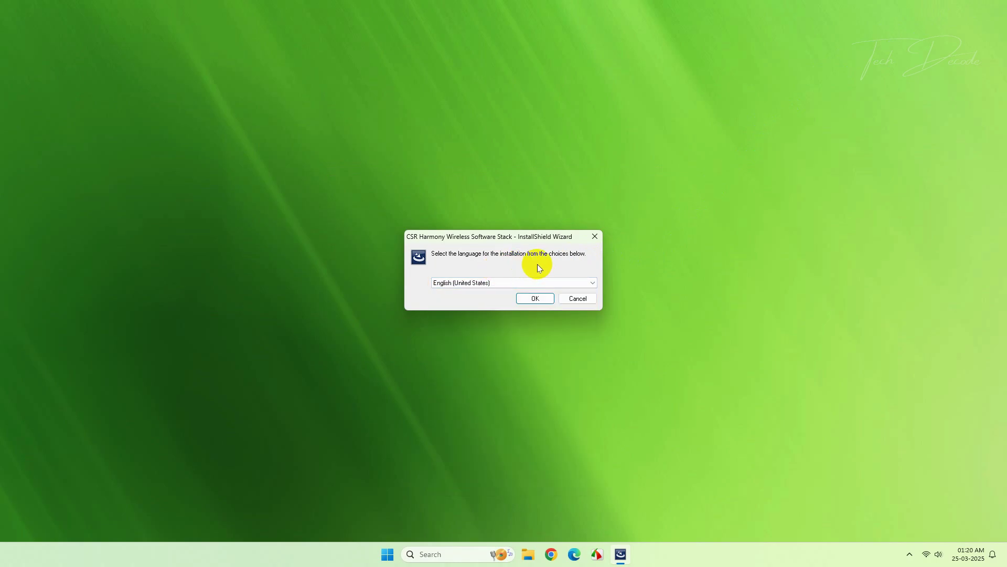
pyautogui.click(541, 303)
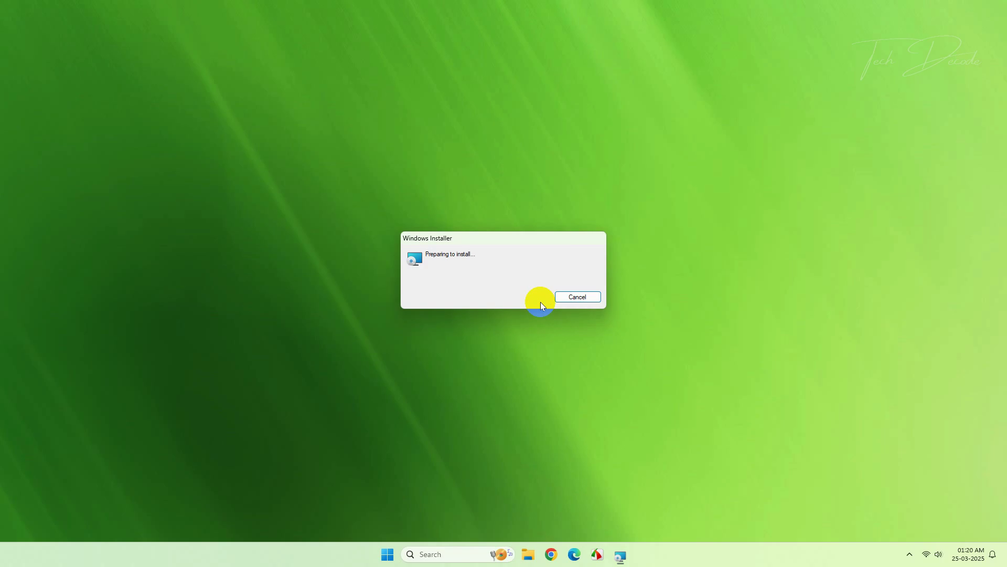
pyautogui.click(556, 360)
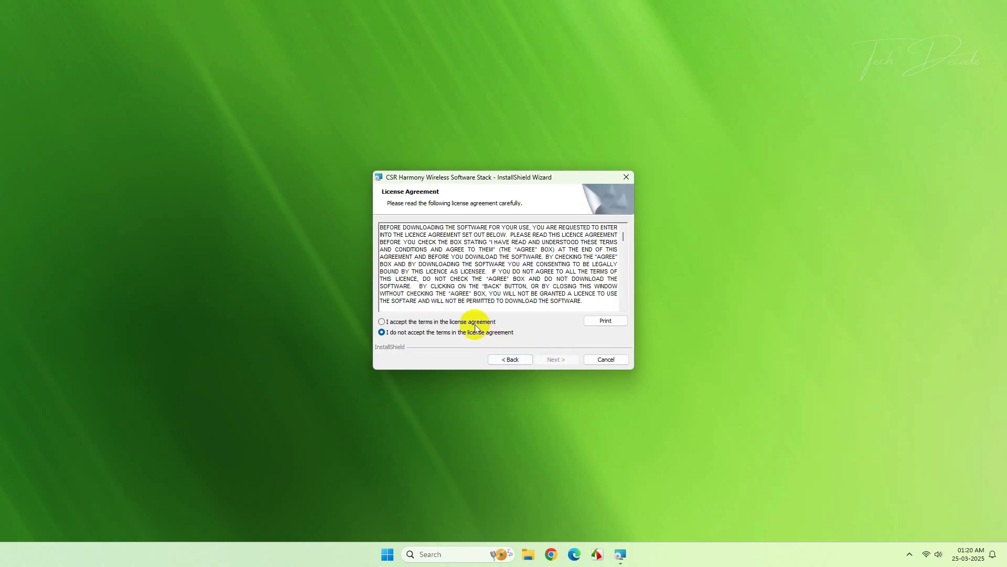
pyautogui.click(475, 322)
pyautogui.click(565, 361)
pyautogui.click(565, 361)
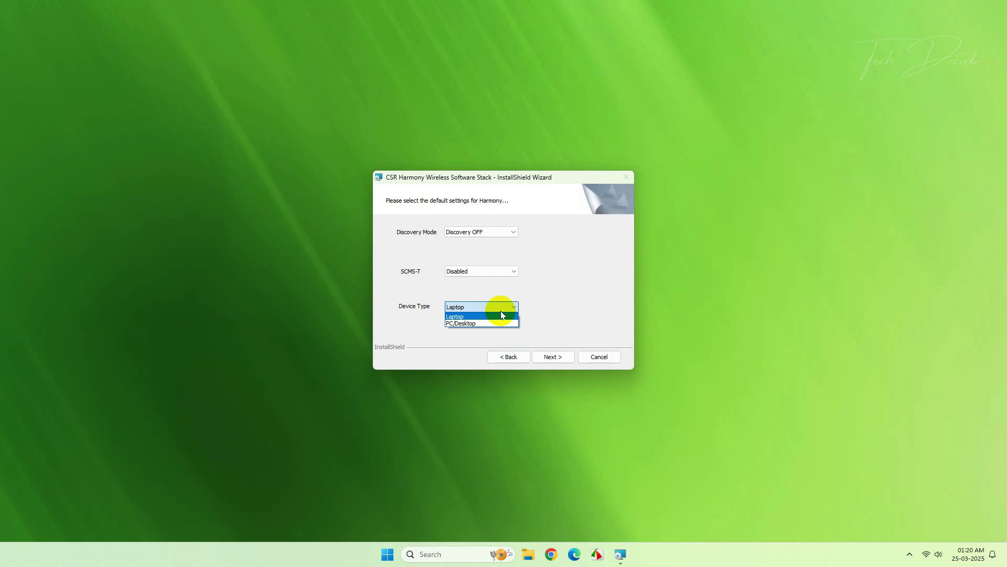
# Set Device Type to PC/Desktop, choose Discovery Mode, and start the installation
pyautogui.click(481, 324)
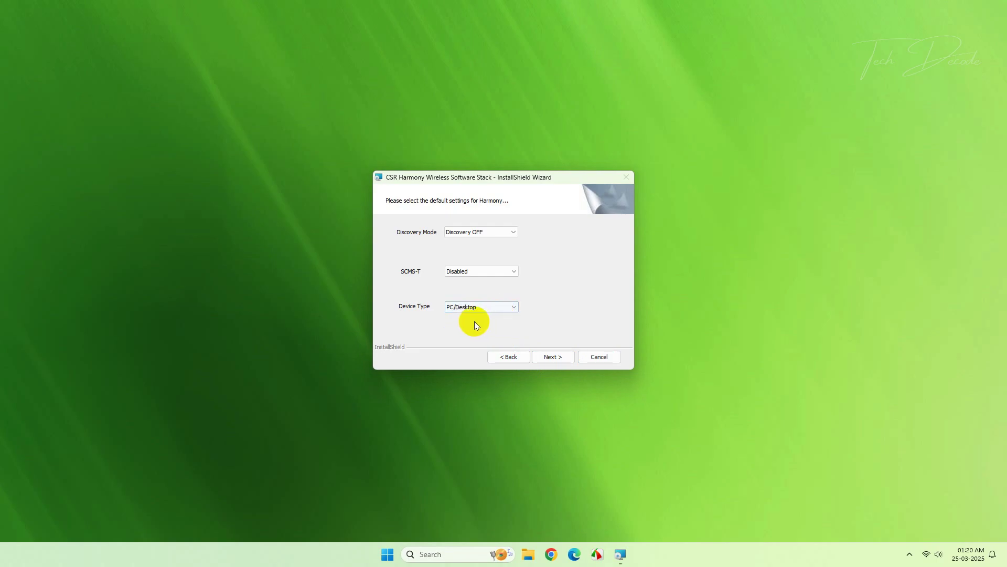
pyautogui.click(490, 232)
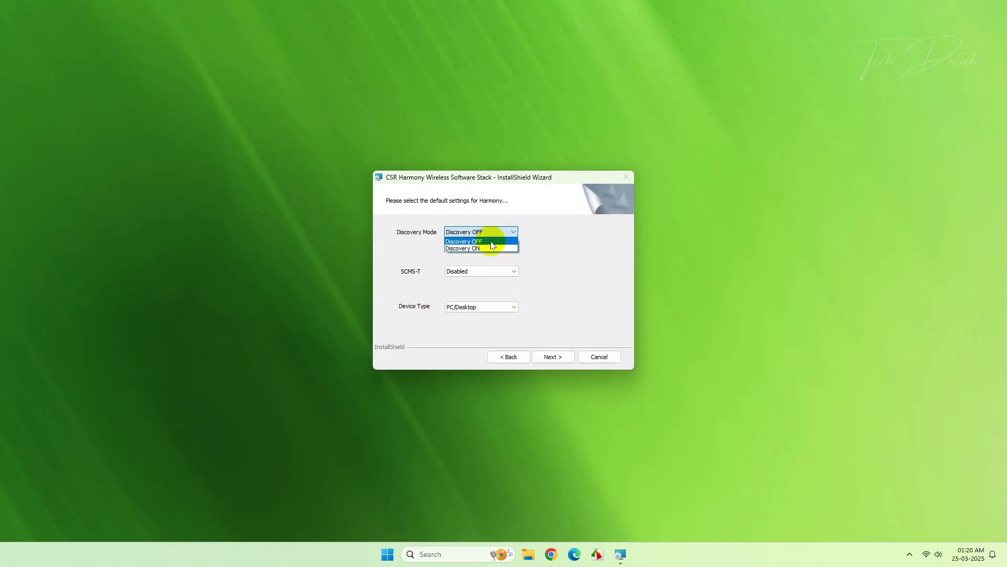
pyautogui.click(554, 357)
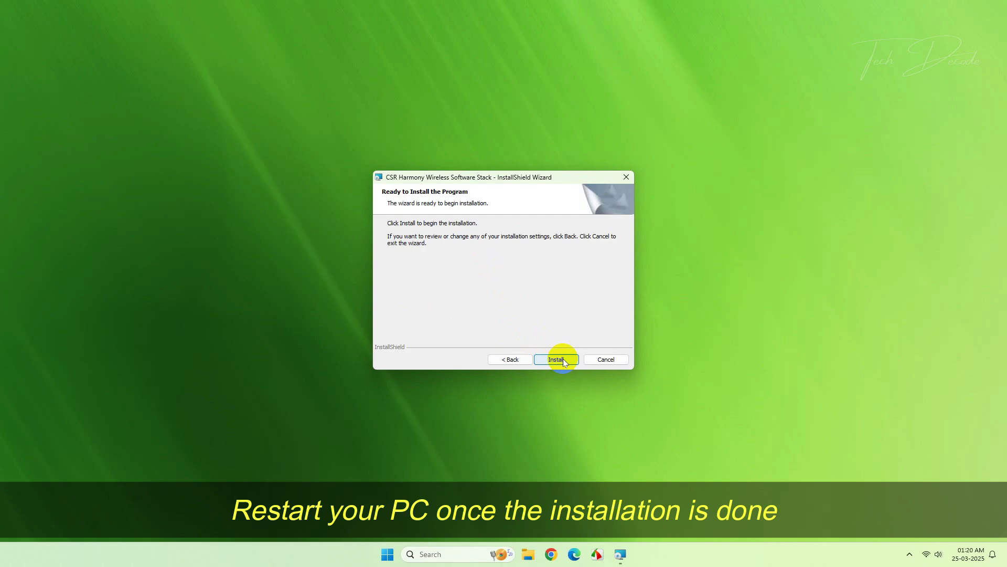
pyautogui.click(559, 359)
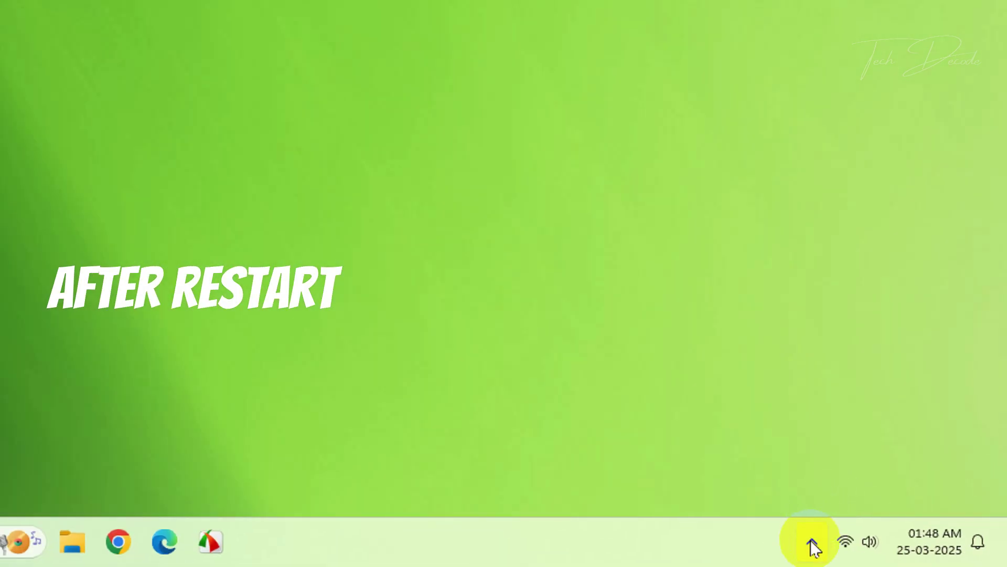
# Open Bluetooth settings from the tray's Bluetooth icon and launch More Bluetooth settings
pyautogui.click(812, 542)
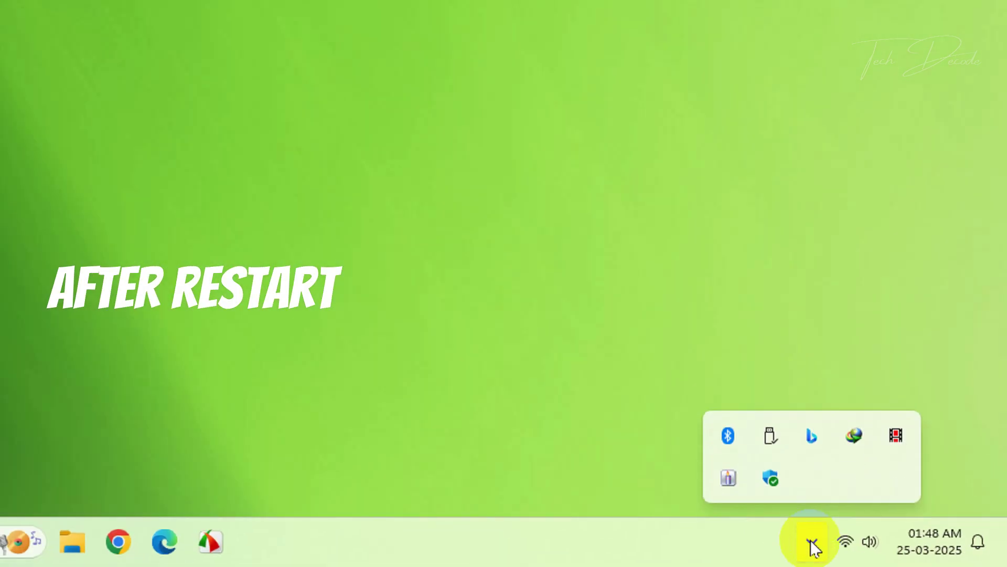
pyautogui.rightClick(729, 439)
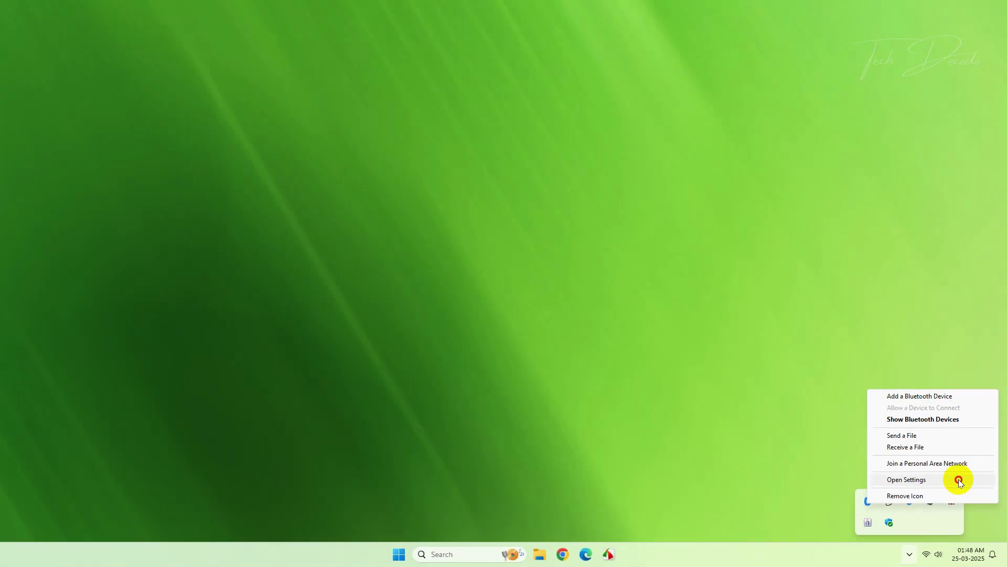
pyautogui.click(912, 393)
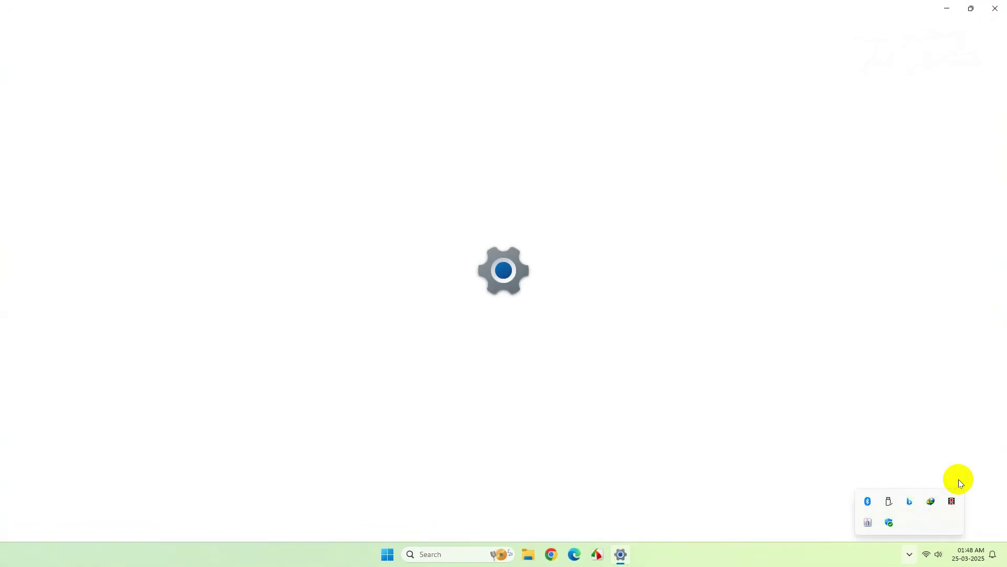
pyautogui.scroll(-8, 735, 362)
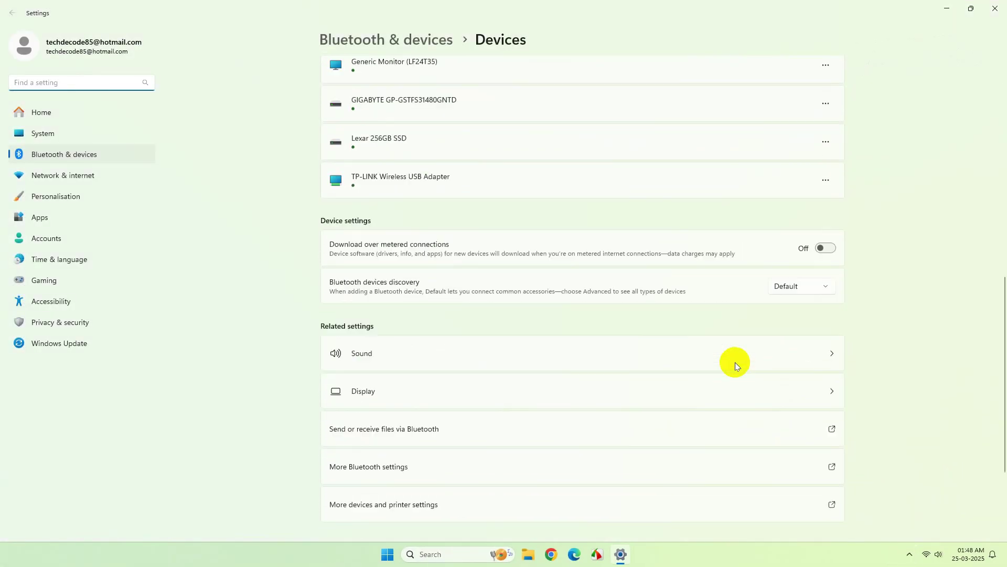
pyautogui.scroll(-3, 735, 362)
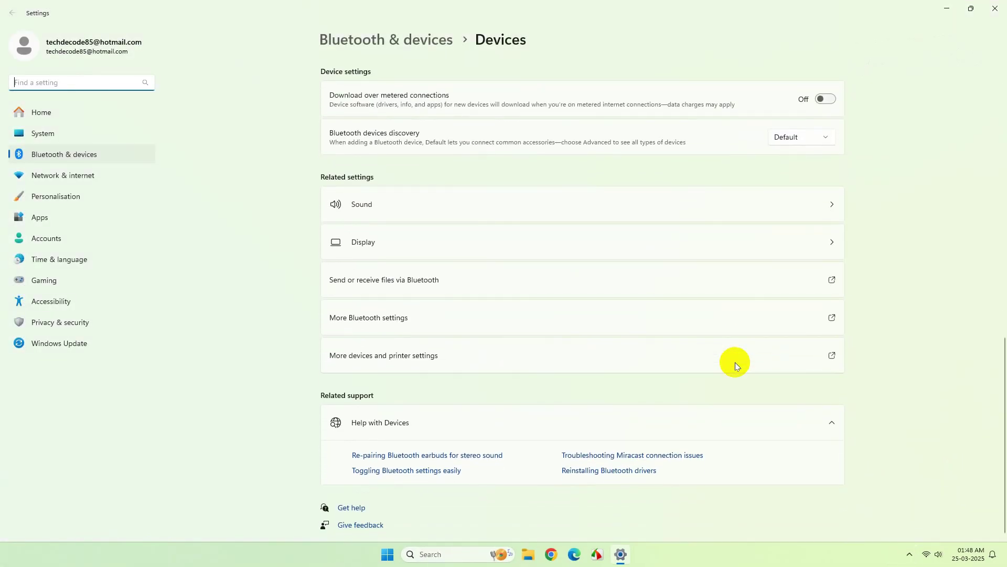
pyautogui.click(546, 316)
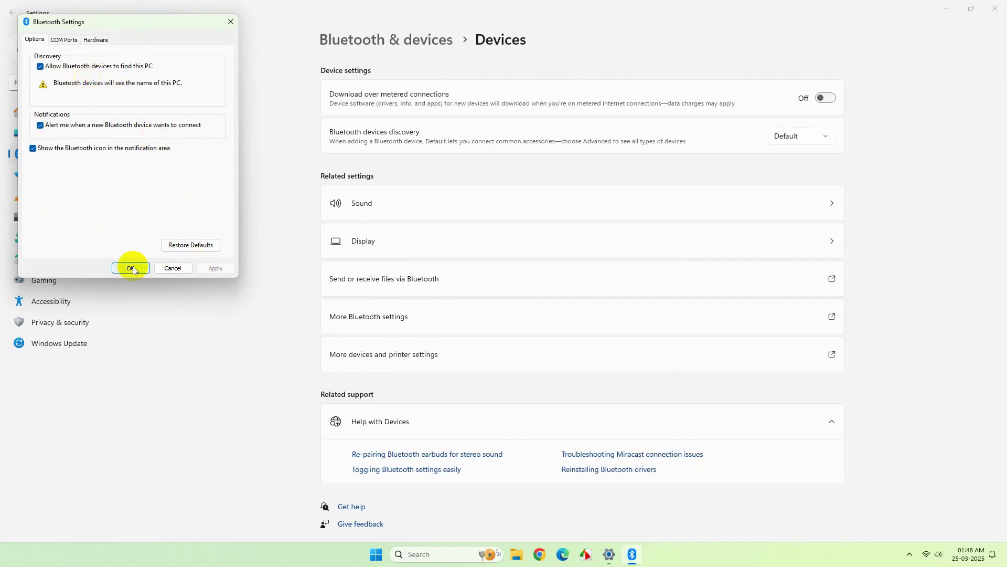
# Confirm 'Allow Bluetooth devices to find this PC' with OK and return to the top of Devices
pyautogui.click(131, 268)
pyautogui.scroll(15, 492, 319)
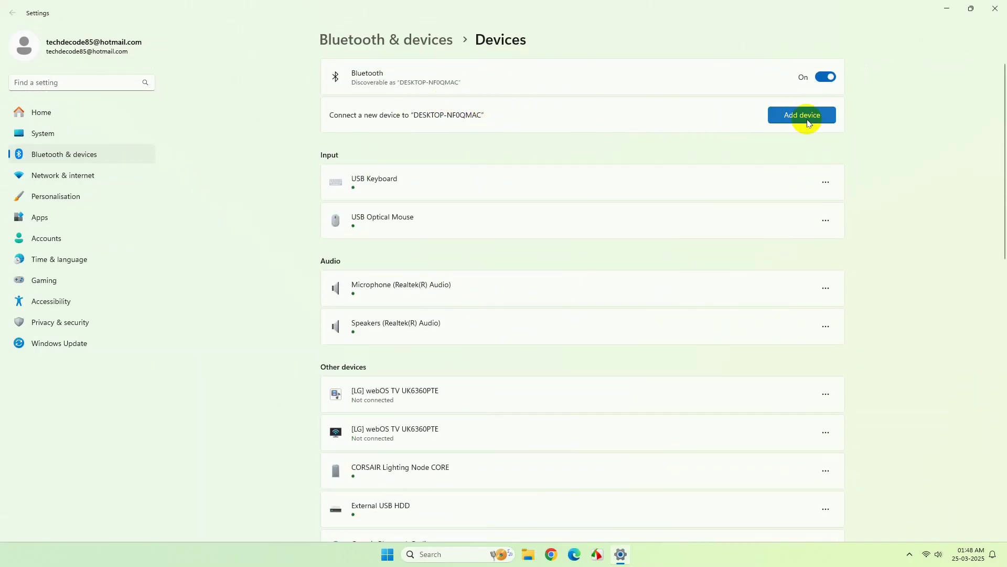
# Pair the OnePlus 11R 5G through Add device > Bluetooth, finish with Done, and minimise Settings
pyautogui.click(807, 122)
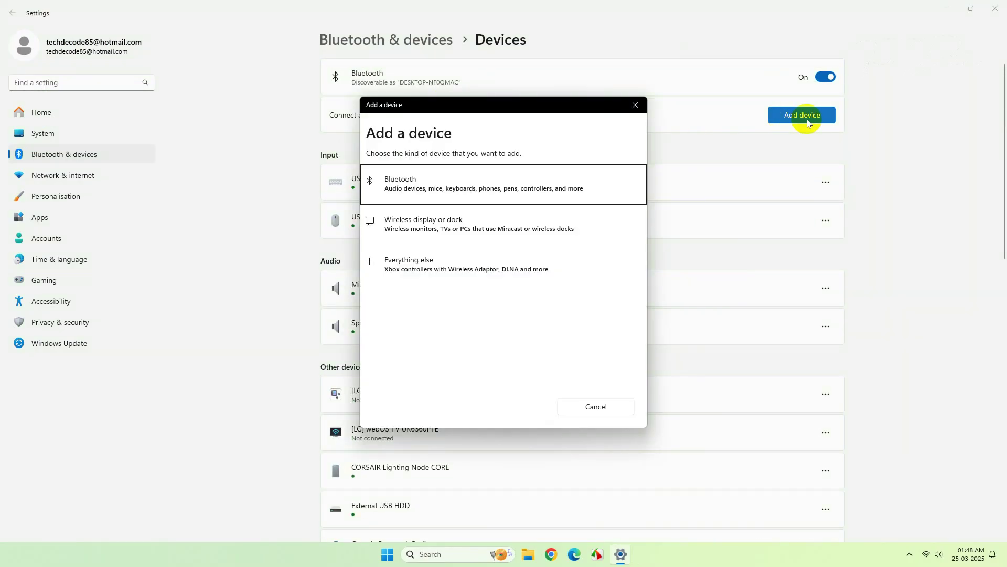
pyautogui.click(549, 186)
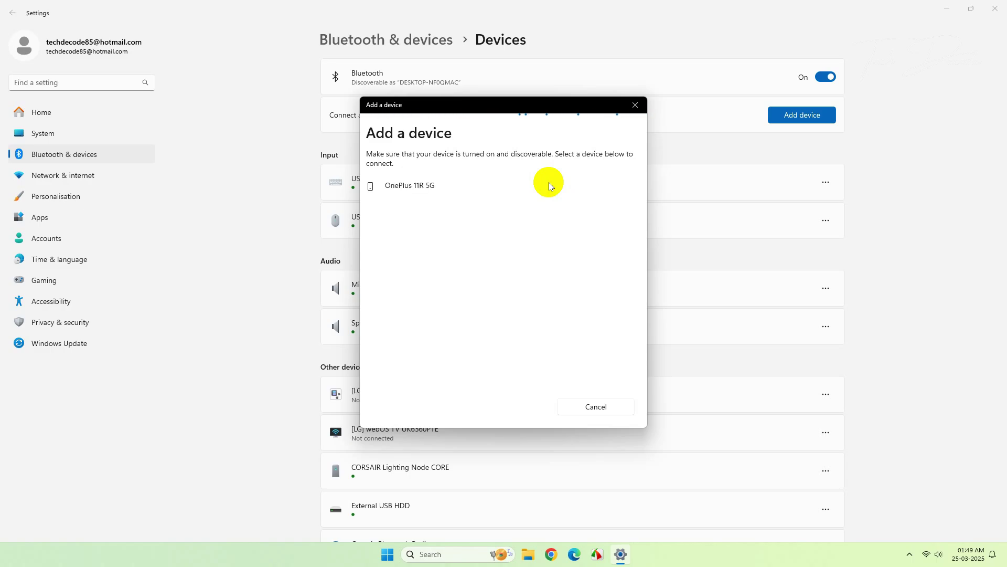
pyautogui.click(415, 187)
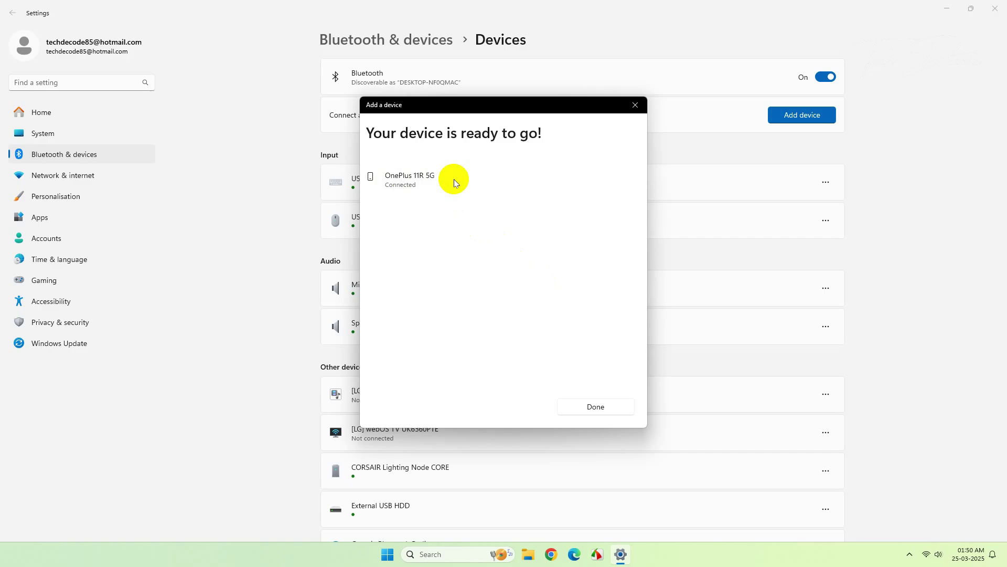
pyautogui.click(598, 408)
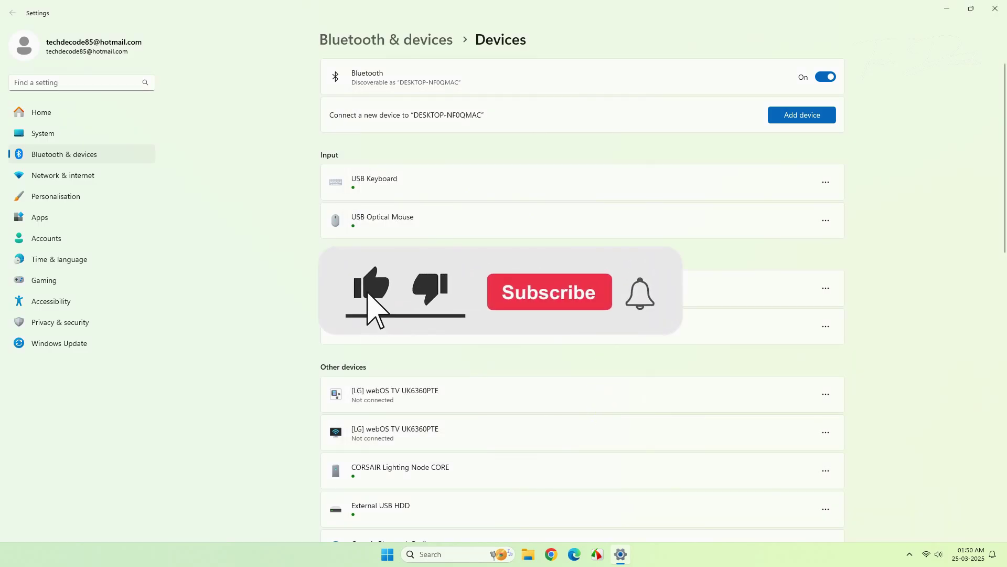
pyautogui.click(949, 12)
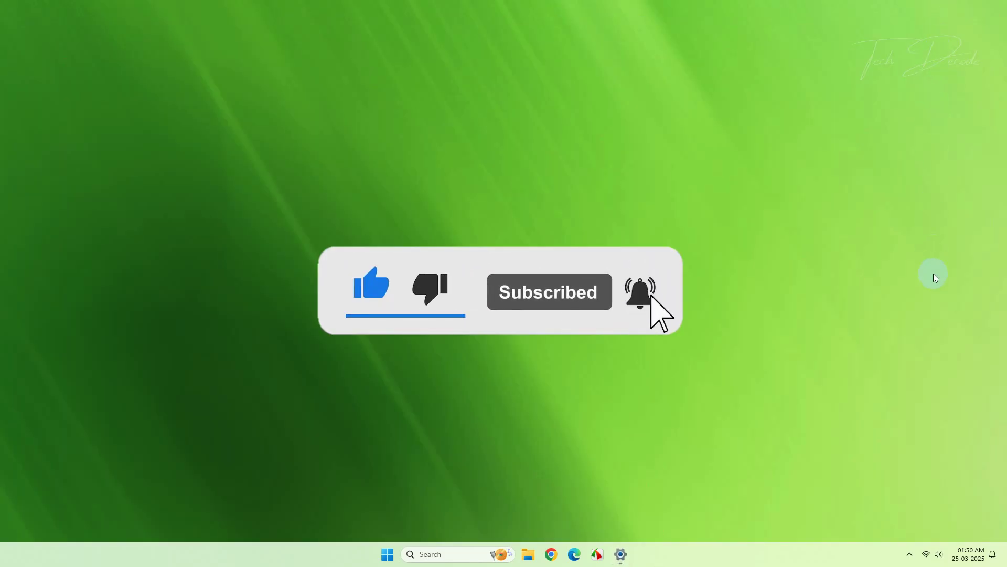